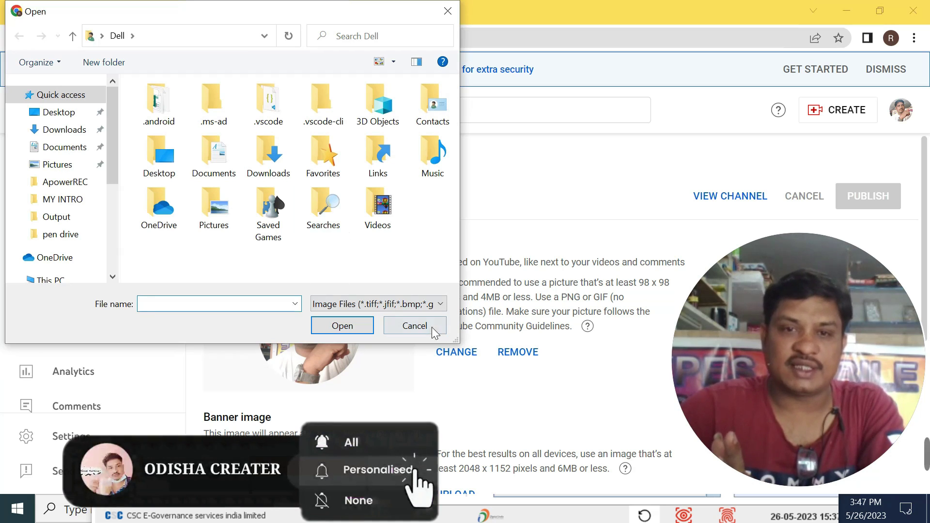
- Cancel the profile picture file selection and review the banner image and video watermark options of the channel branding
left_click(418, 326)
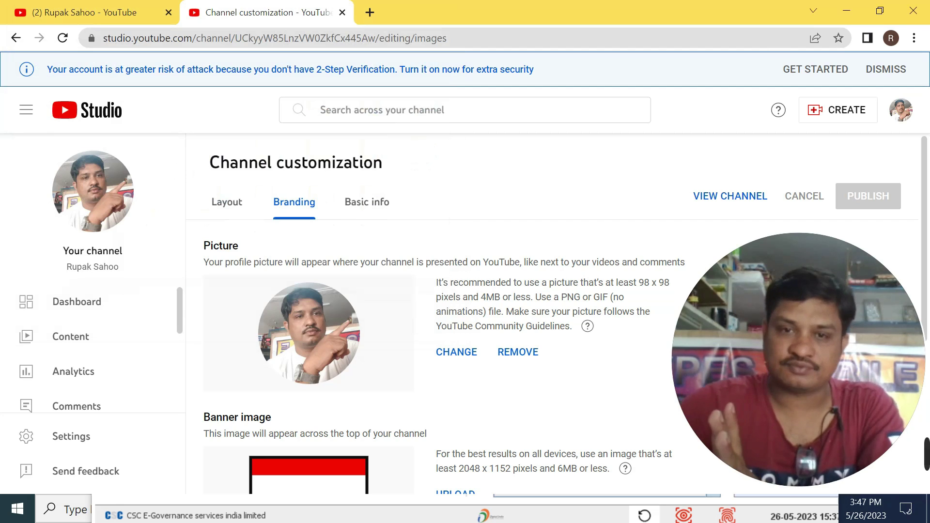
scroll(411, 310, "down", 4)
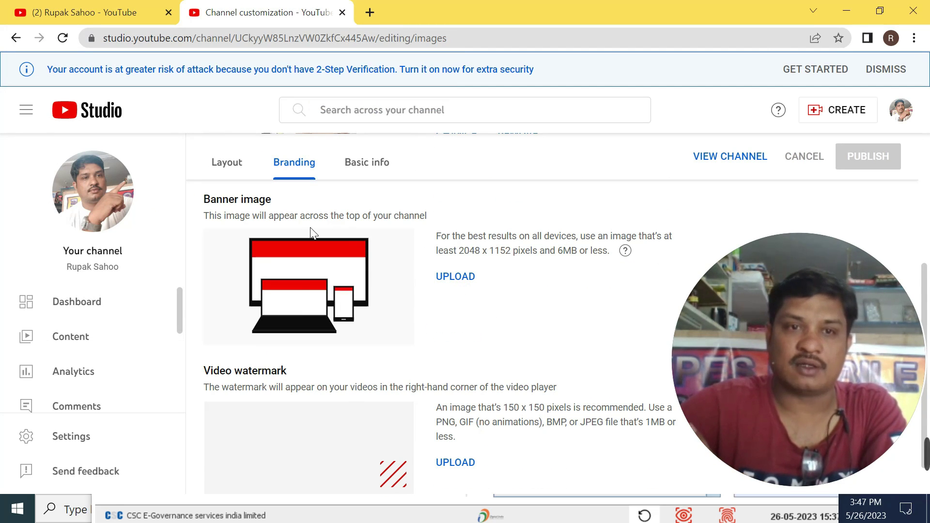
scroll(384, 248, "up", 3)
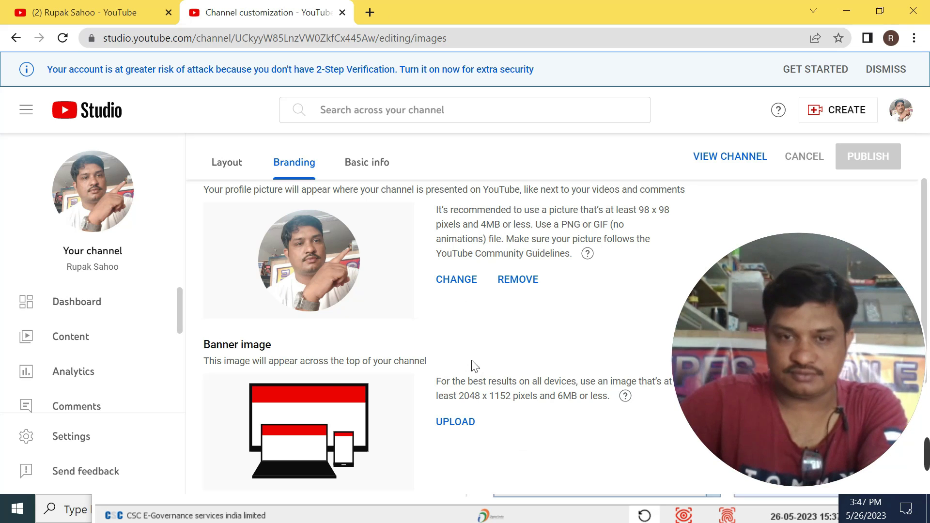
scroll(475, 365, "down", 3)
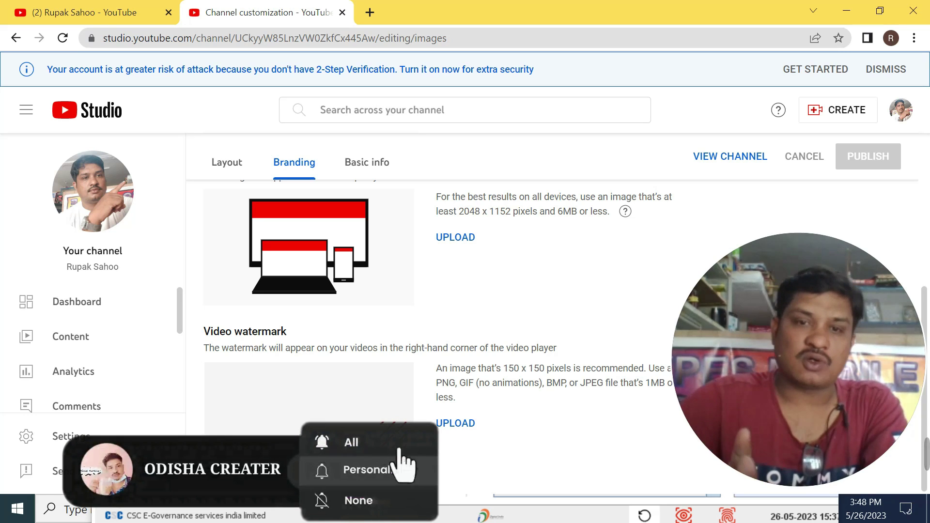
- In the channel's basic info, replace the channel name with ODIA STORY TECH
left_click(373, 165)
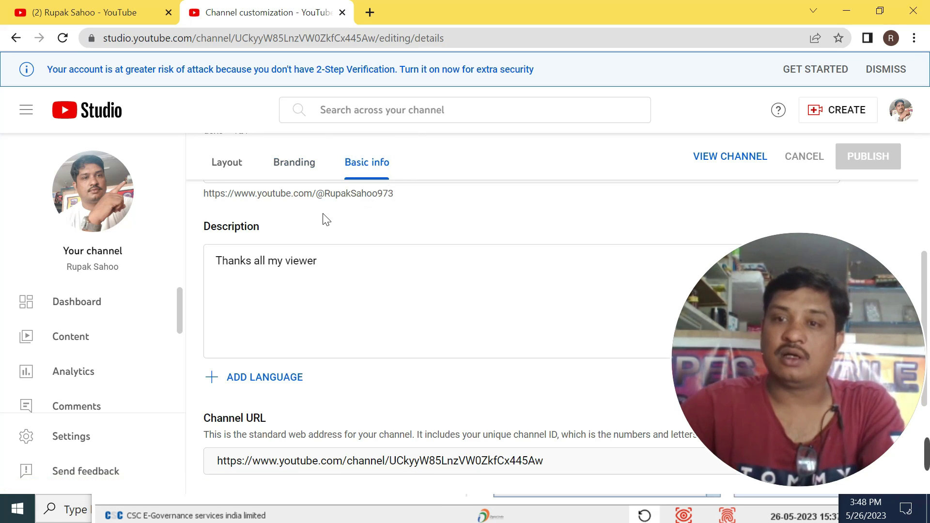
scroll(289, 233, "up", 3)
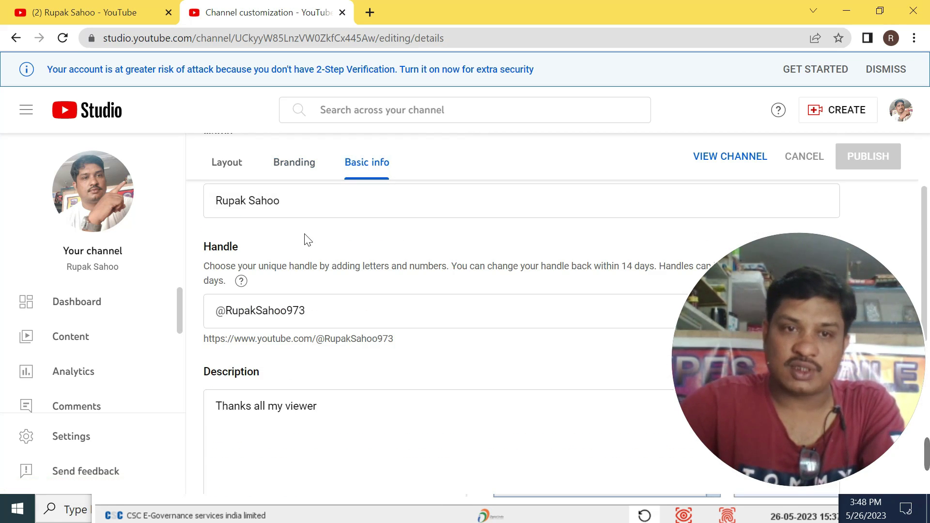
scroll(286, 240, "up", 2)
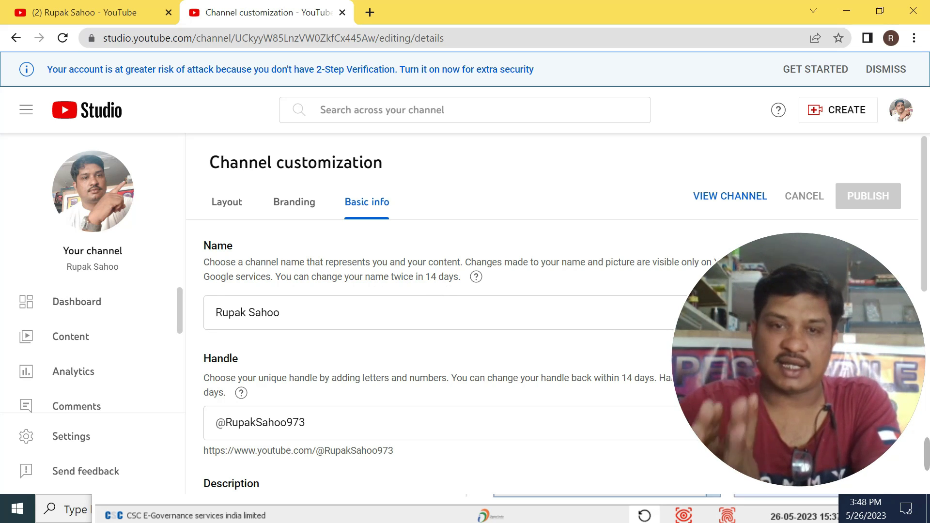
scroll(368, 295, "down", 3)
scroll(366, 290, "up", 3)
left_click(270, 307)
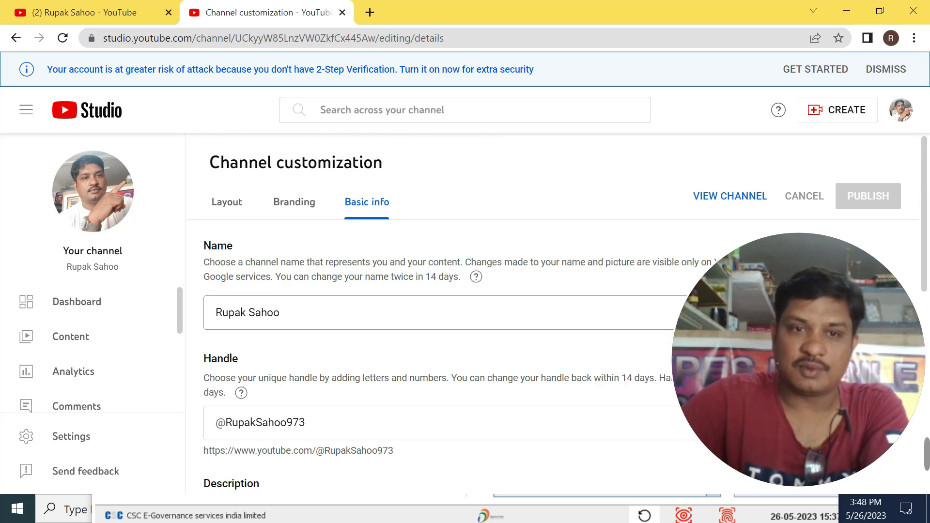
key("ctrl+a")
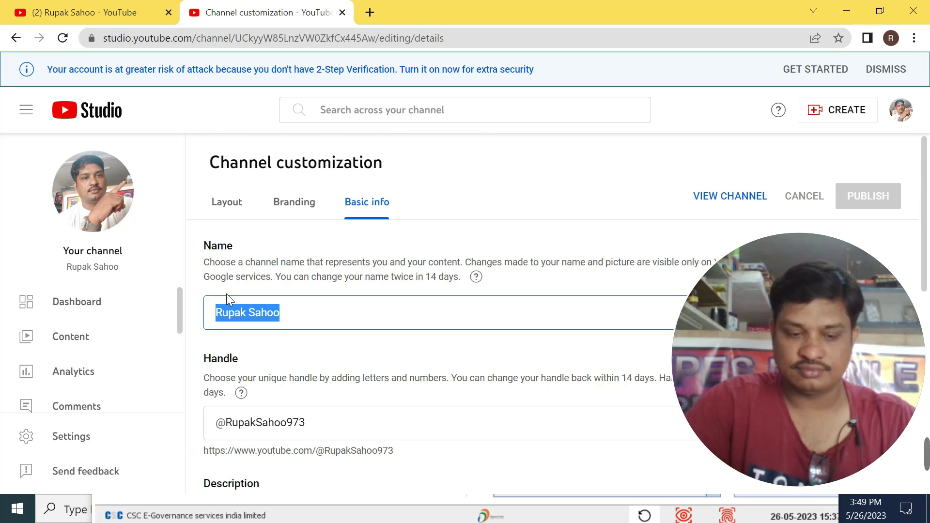
type("ODIA")
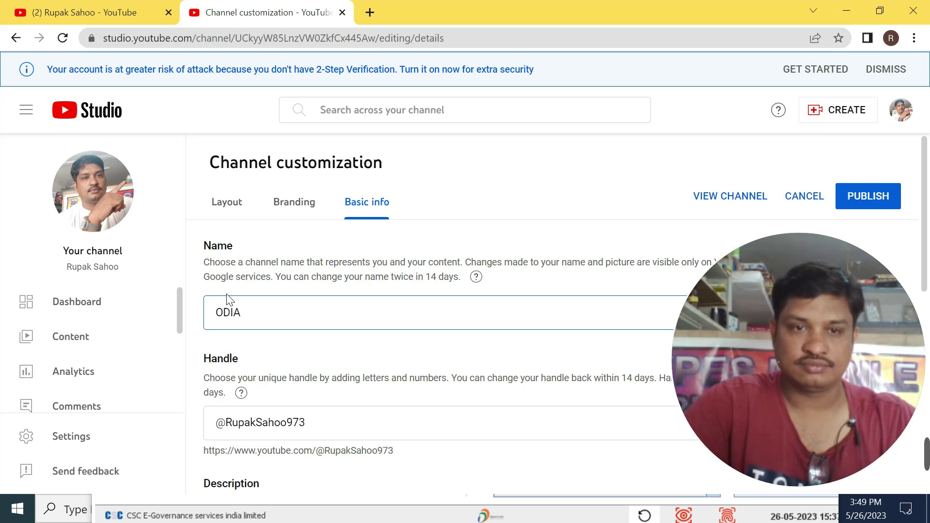
type(" STO")
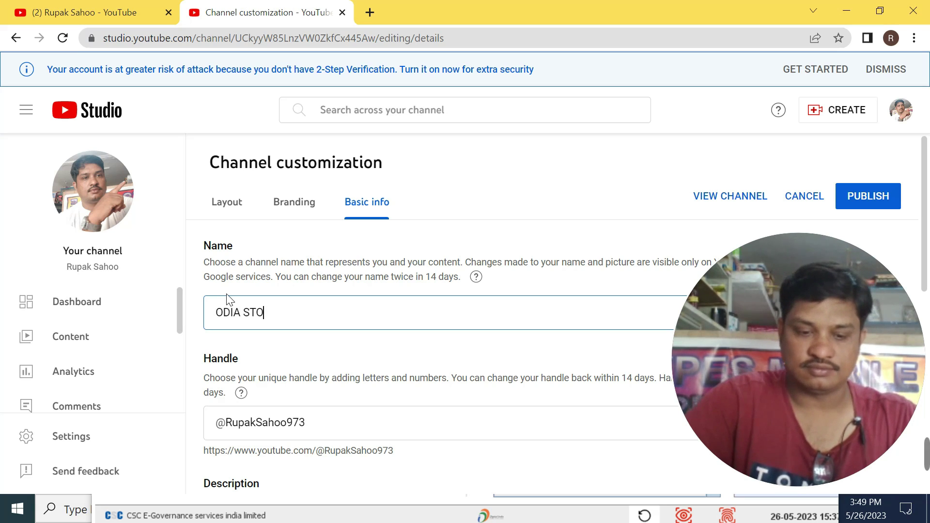
type("RY")
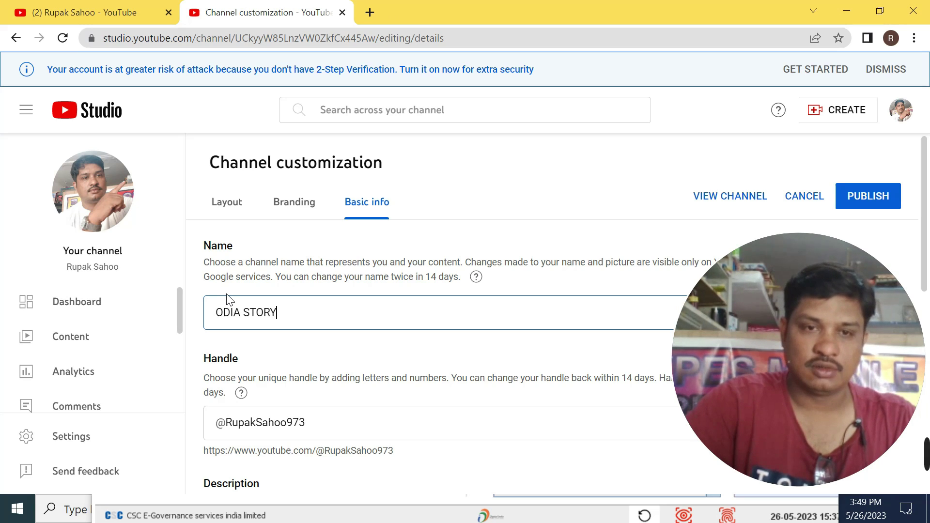
type("TECH")
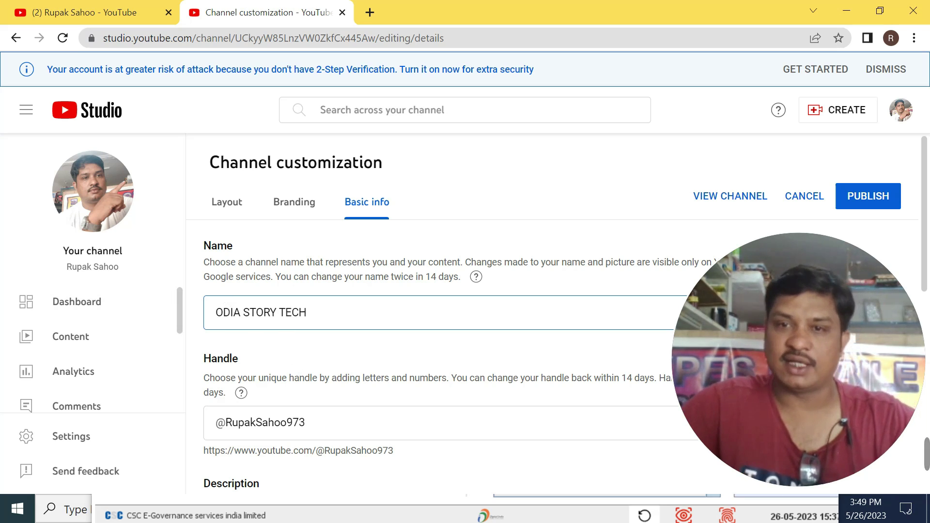
- Start a blank link entry in the channel's Links section and select the contact e-mail field
scroll(287, 332, "down", 2)
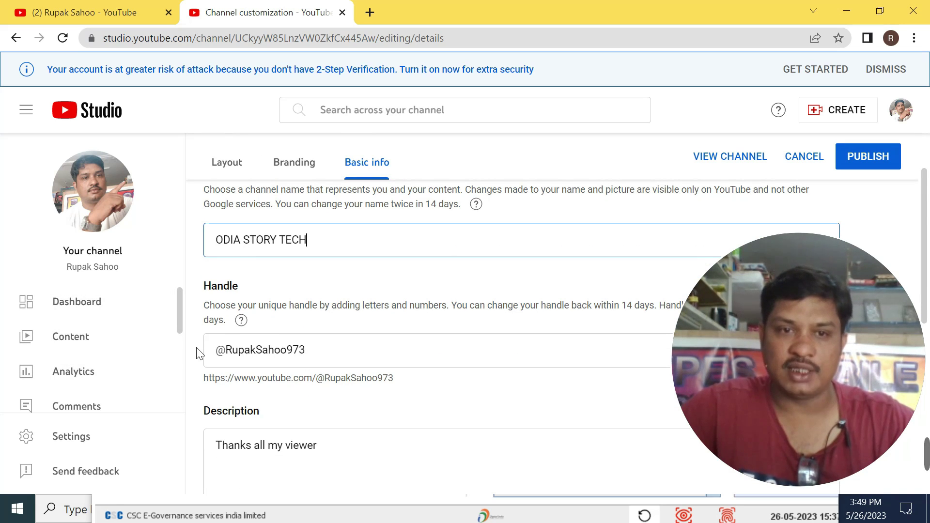
scroll(298, 358, "down", 2)
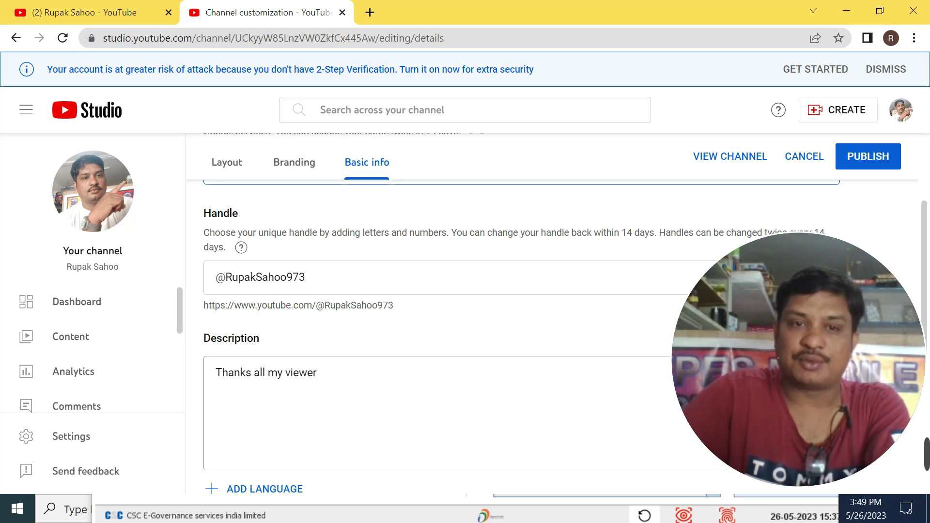
scroll(285, 368, "down", 3)
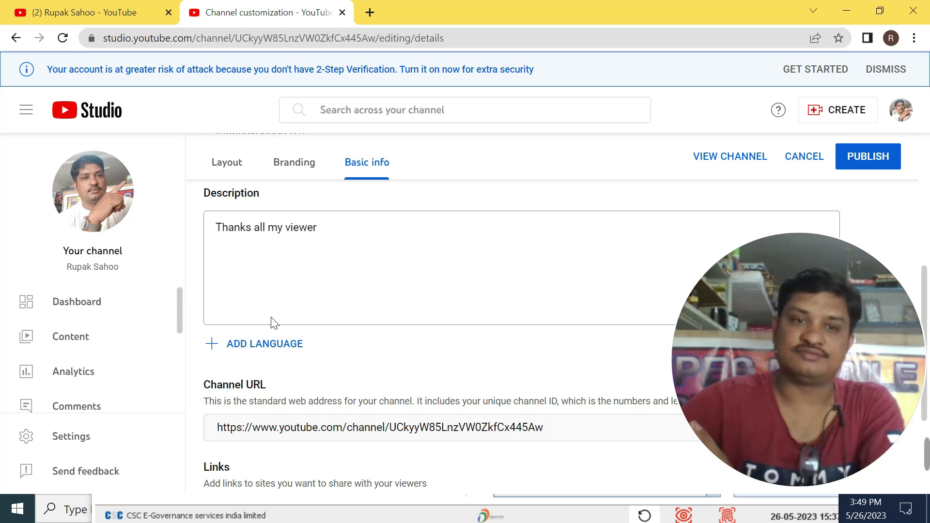
scroll(290, 310, "down", 3)
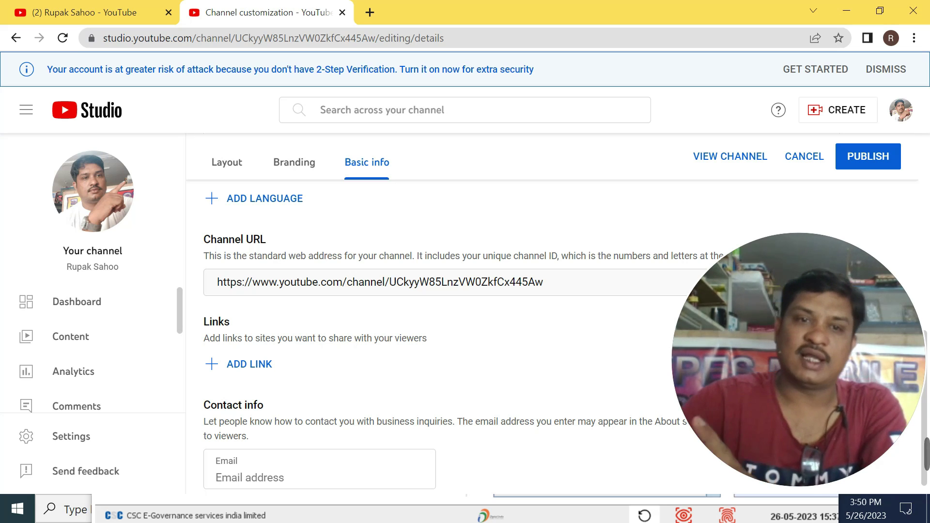
scroll(252, 368, "down", 1)
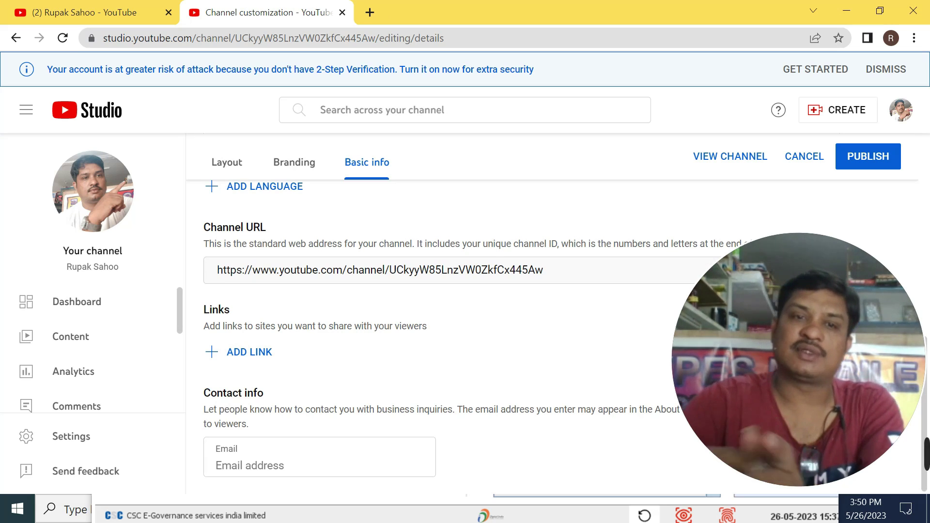
left_click(243, 354)
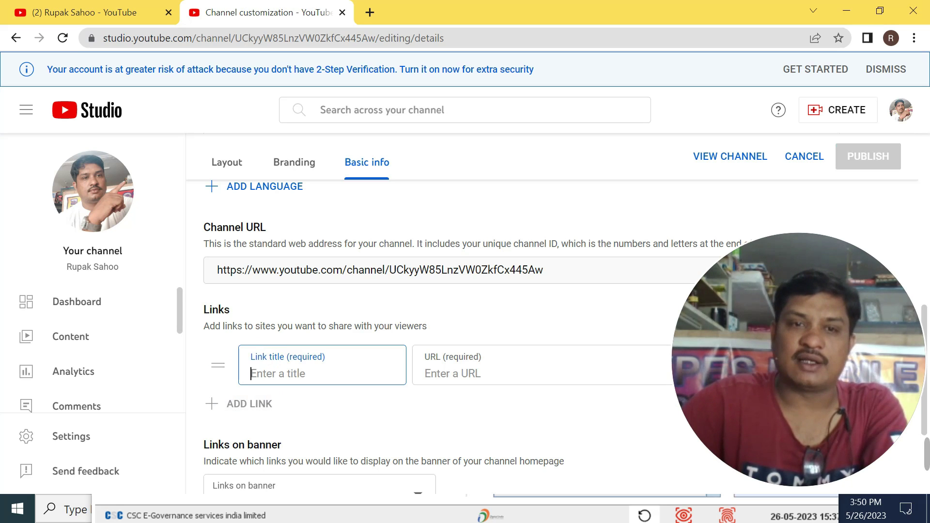
scroll(273, 402, "down", 1)
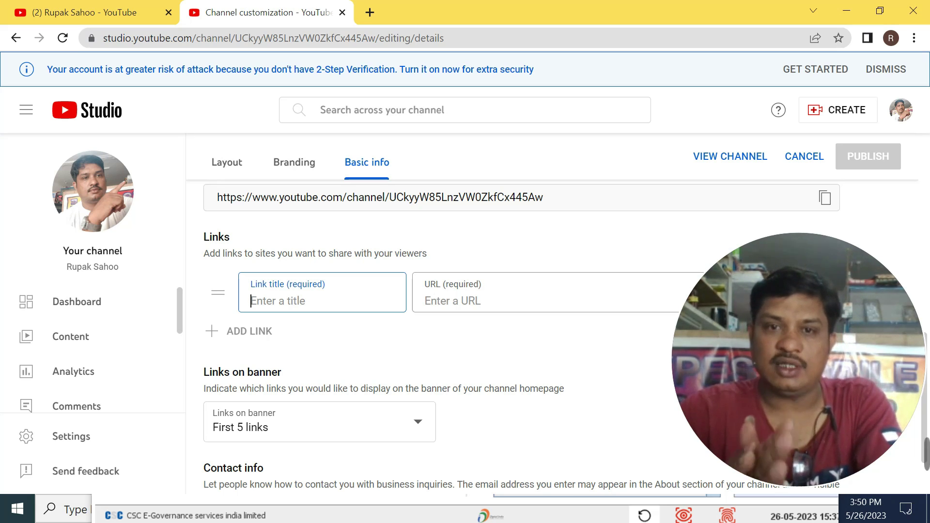
mouse_move(775, 486)
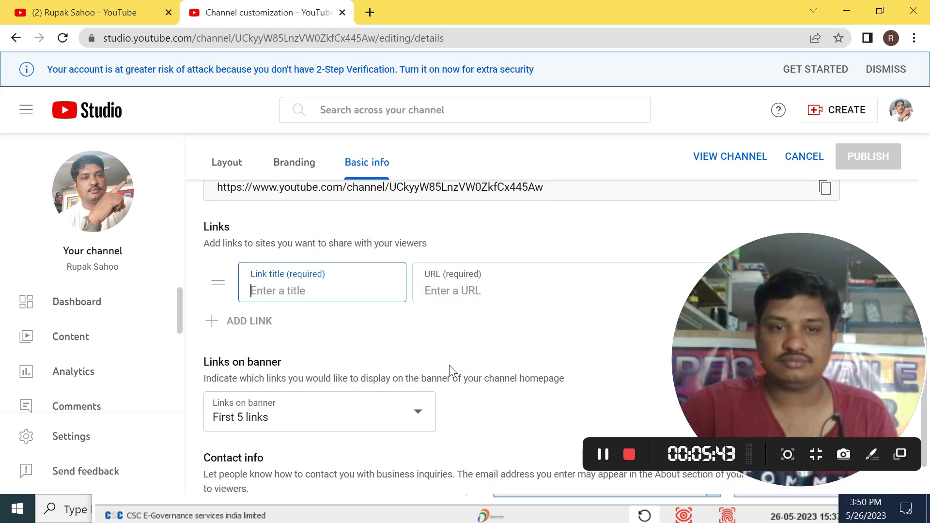
scroll(448, 369, "down", 2)
left_click(250, 459)
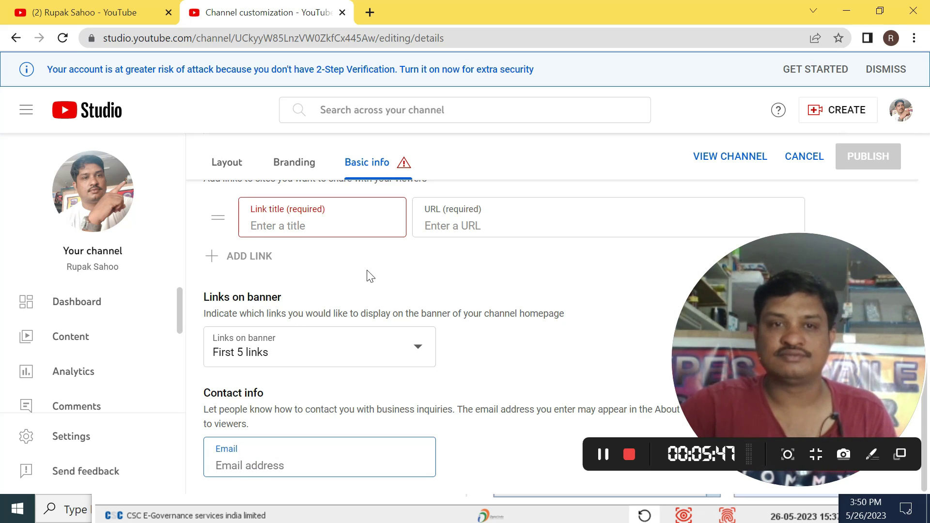
scroll(370, 276, "up", 3)
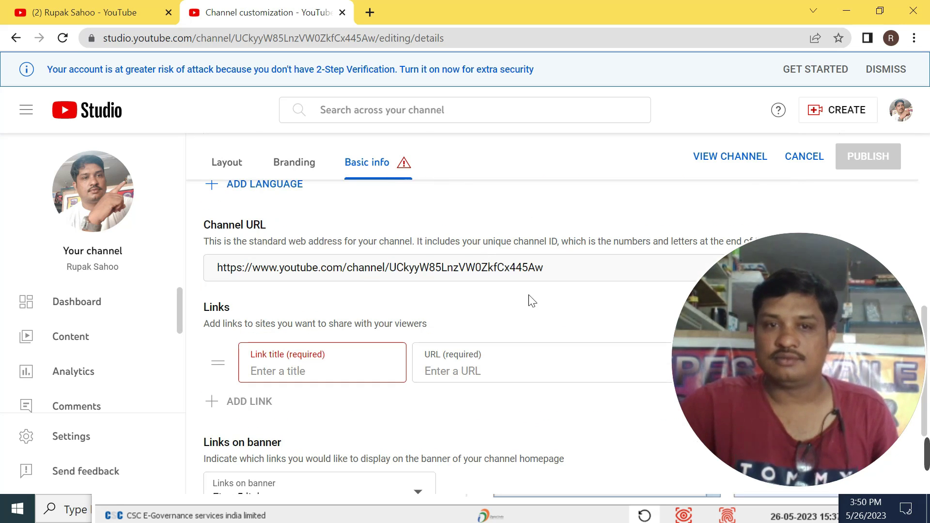
- View the signed-in account's e-mail address in the browser profile details and close them again
left_click(902, 110)
left_click(891, 39)
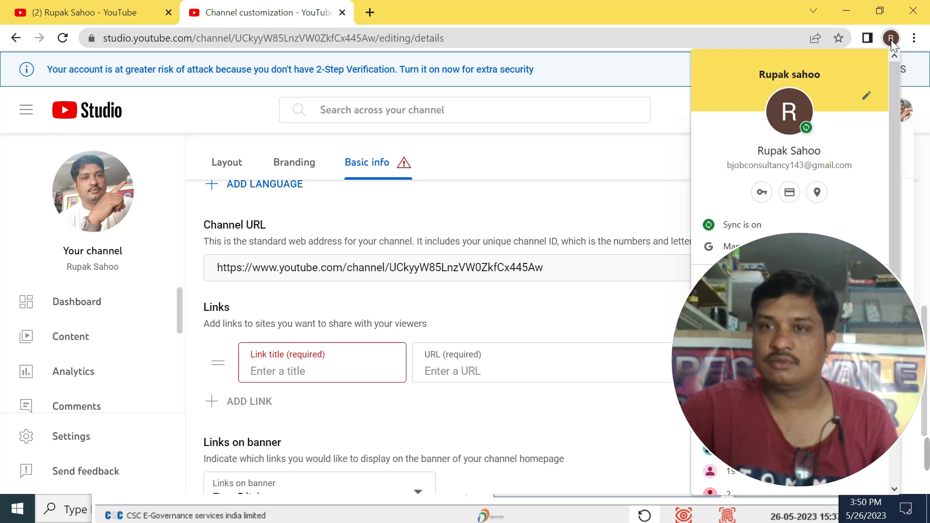
left_click(769, 164)
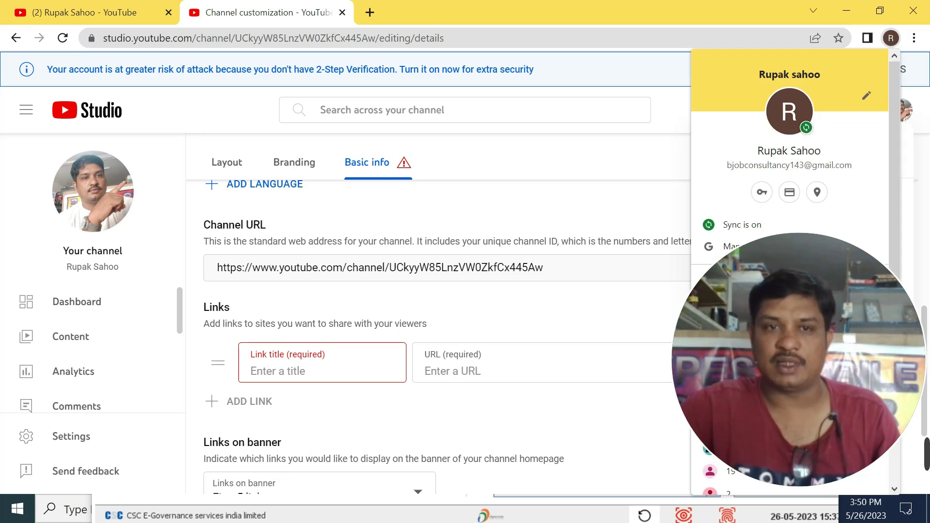
left_click(616, 151)
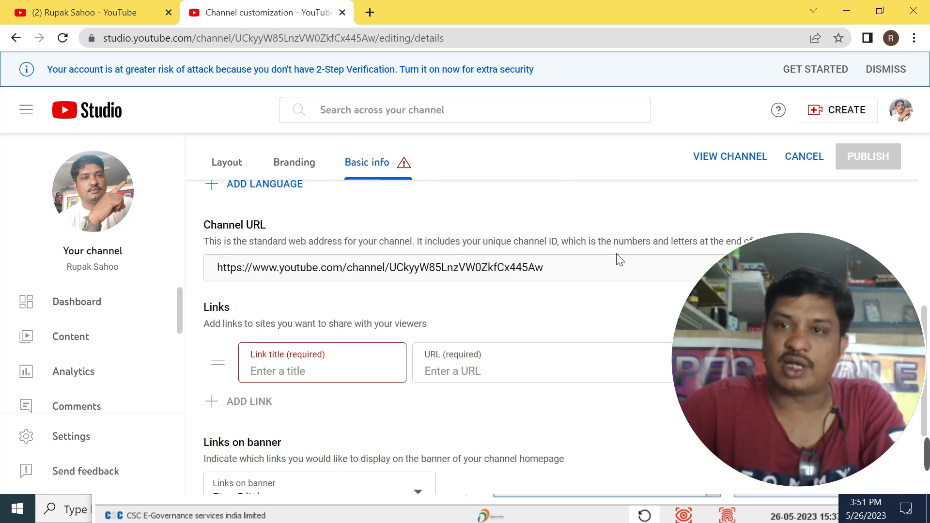
- Check the channel's basic info and publish the changed channel name
scroll(691, 191, "down", 2)
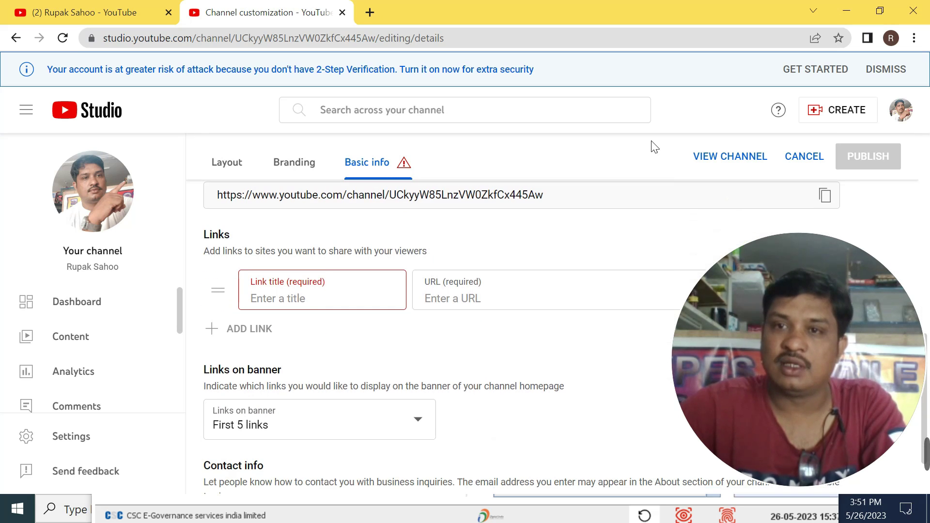
scroll(343, 246, "up", 5)
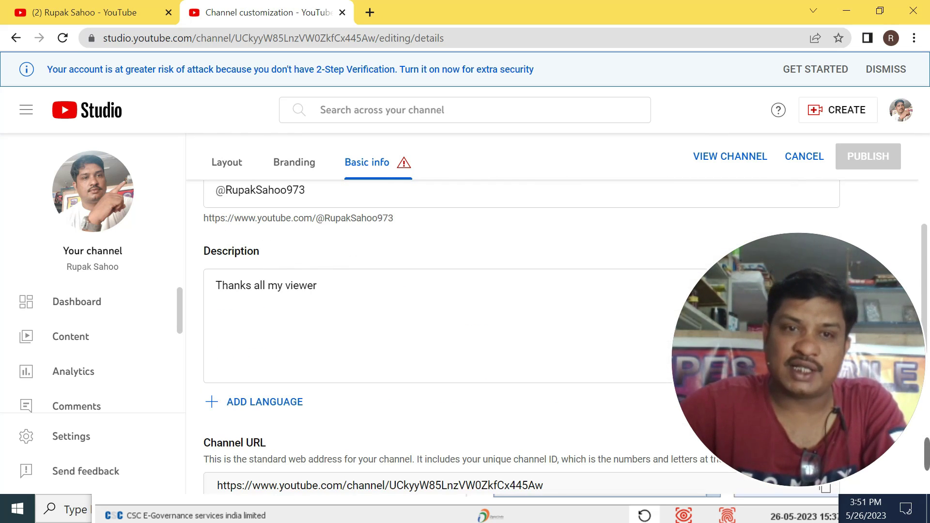
scroll(459, 260, "up", 3)
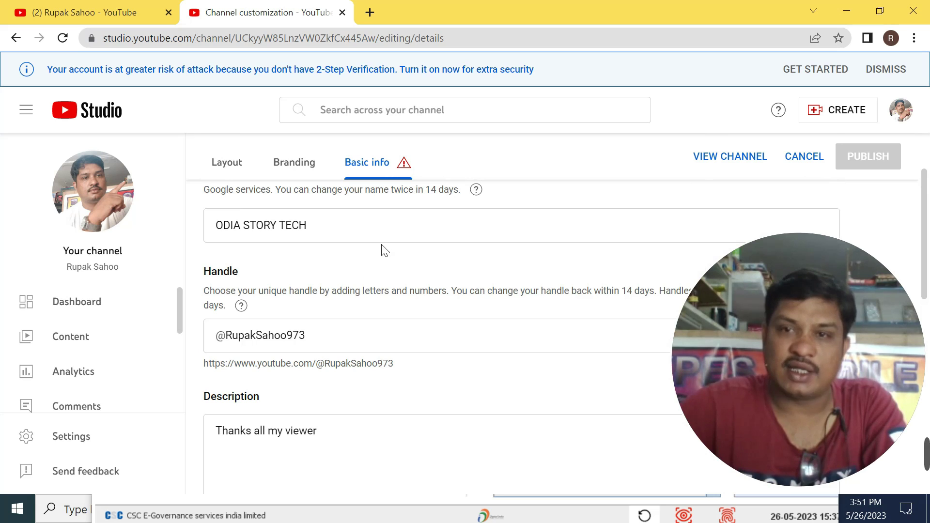
scroll(402, 325, "down", 4)
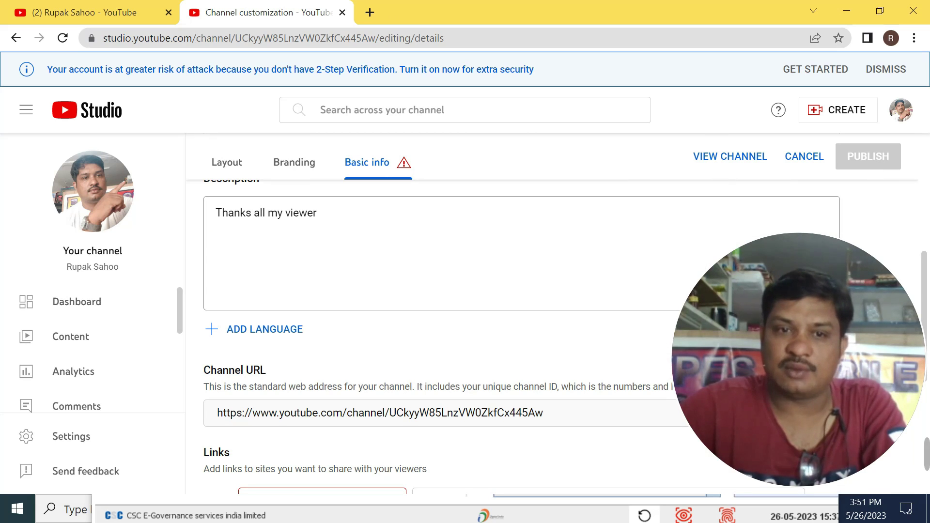
mouse_move(601, 454)
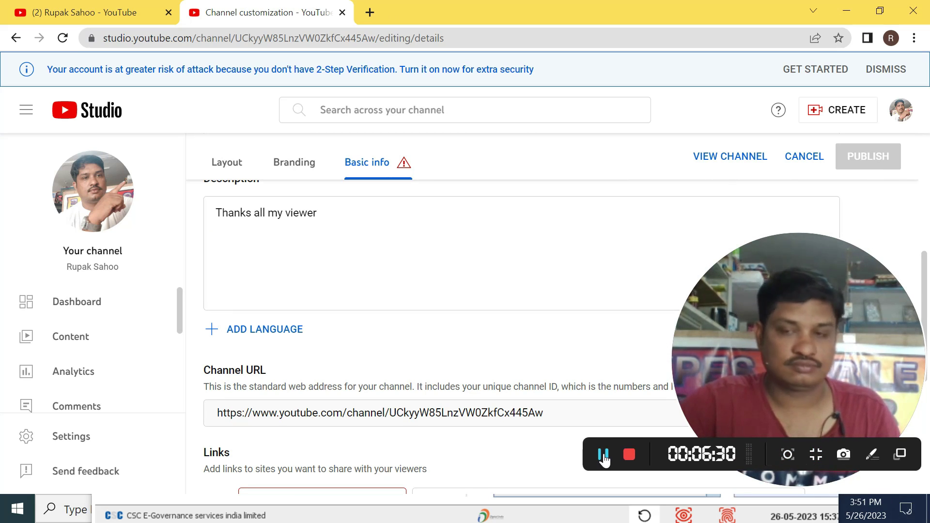
left_click(602, 454)
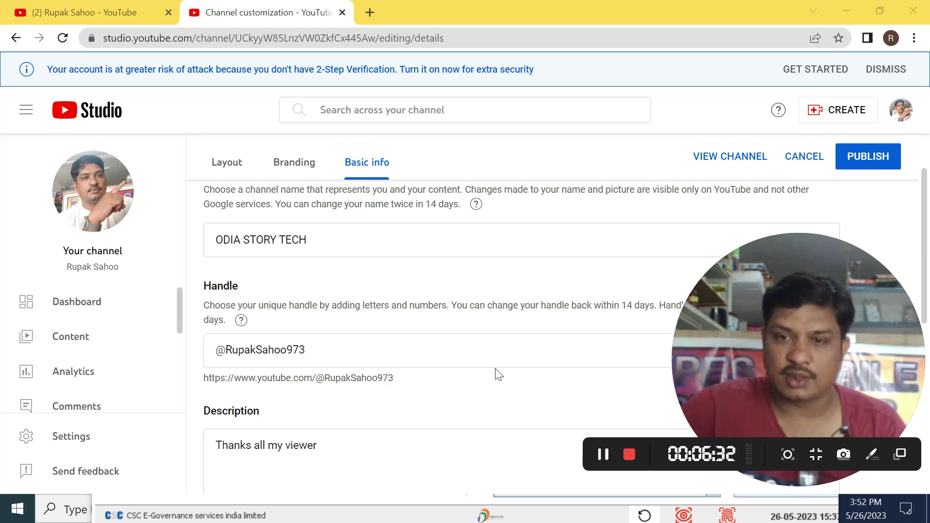
left_click(881, 161)
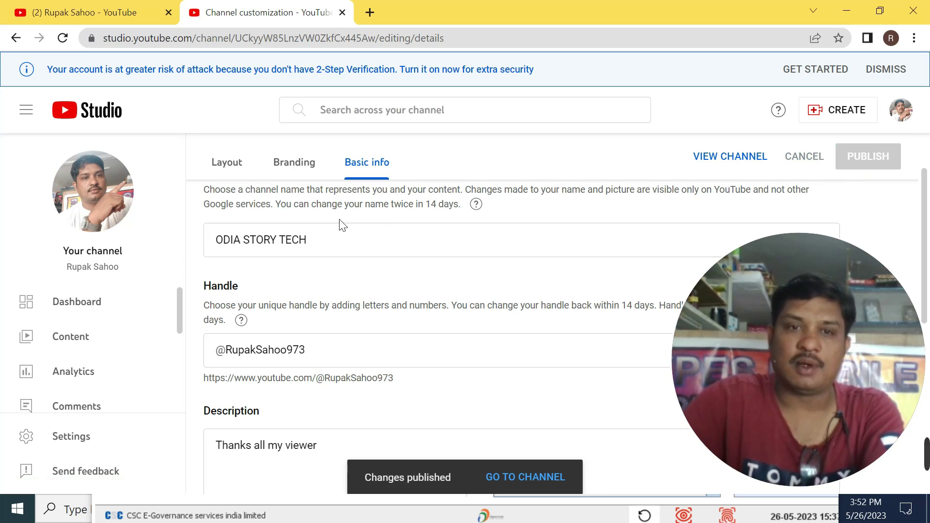
scroll(184, 310, "down", 2)
scroll(182, 310, "down", 1)
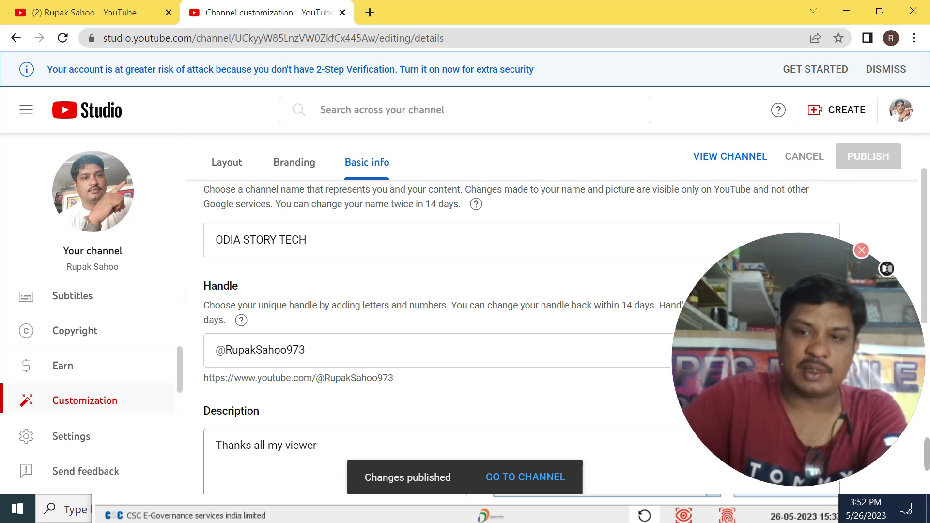
mouse_move(900, 435)
left_click(879, 458)
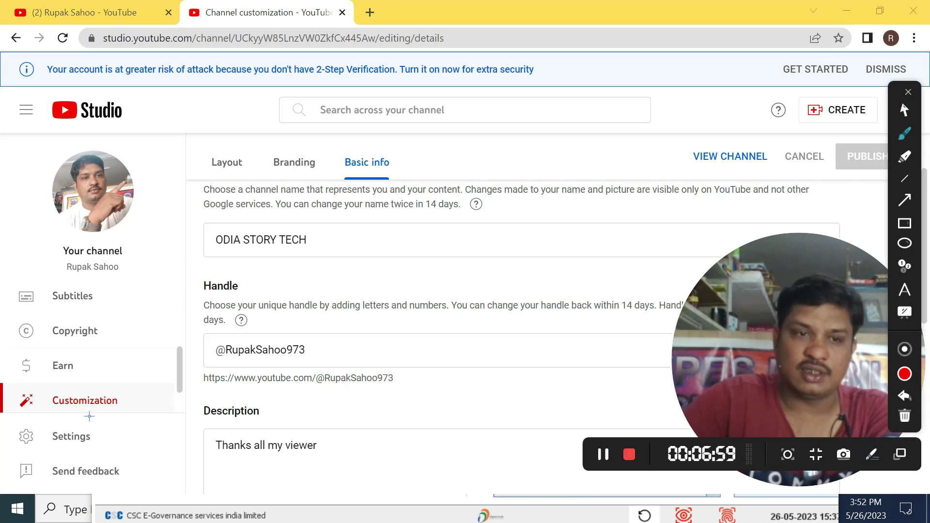
left_click_drag(51, 451, 100, 456)
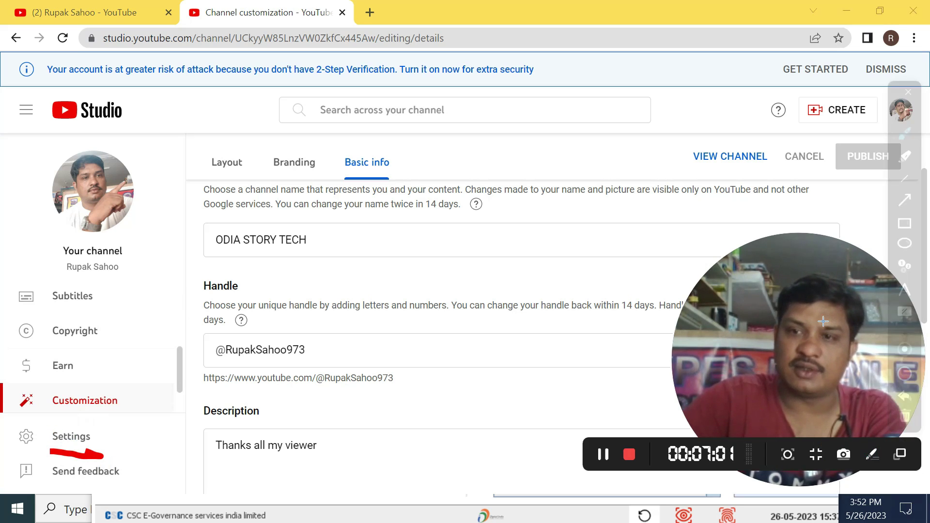
left_click(908, 94)
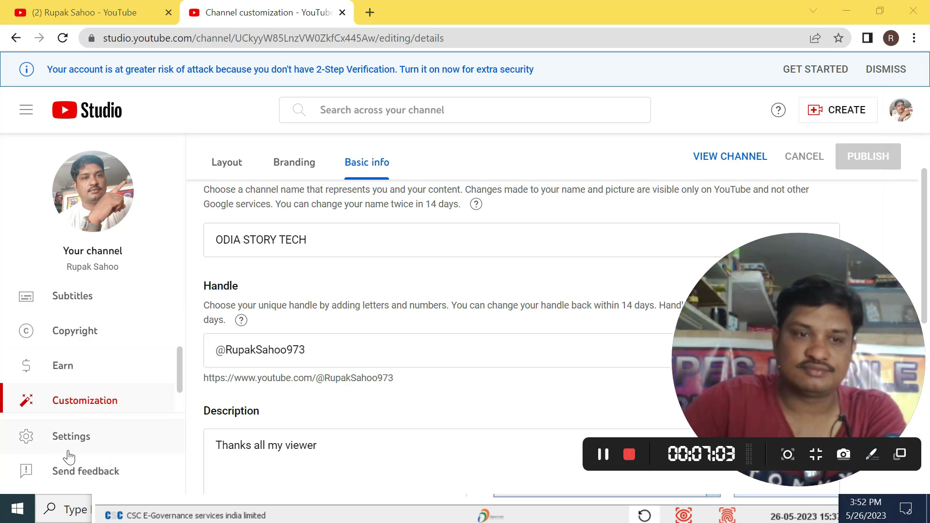
- In the general channel settings, choose INR — Indian Rupee as the default currency
left_click(72, 436)
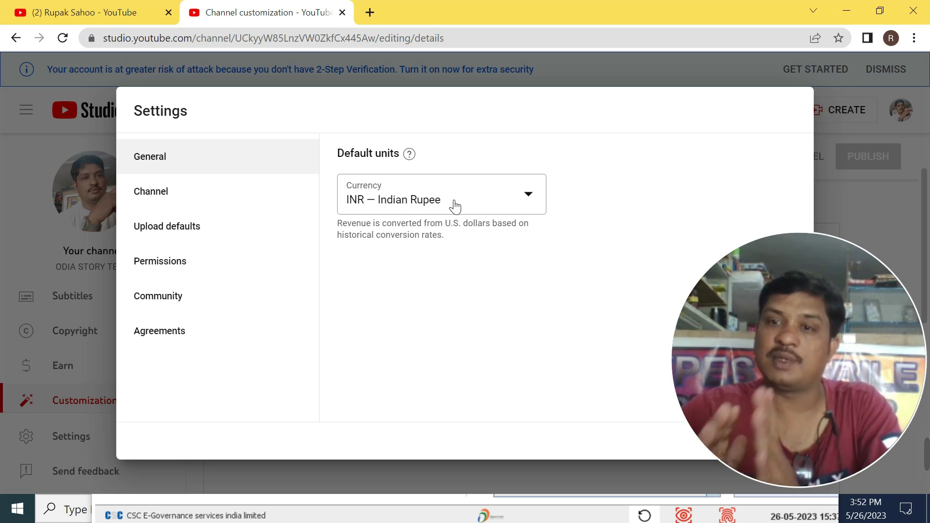
left_click(454, 199)
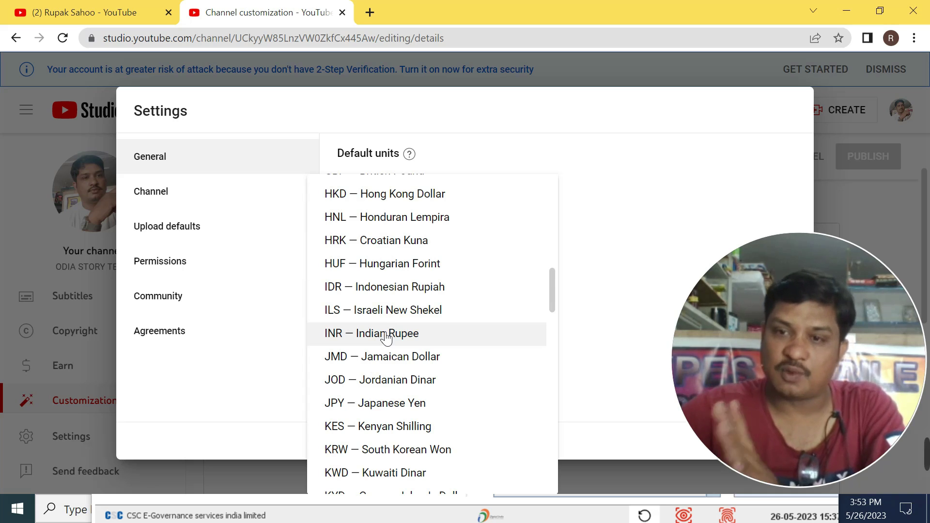
left_click(386, 334)
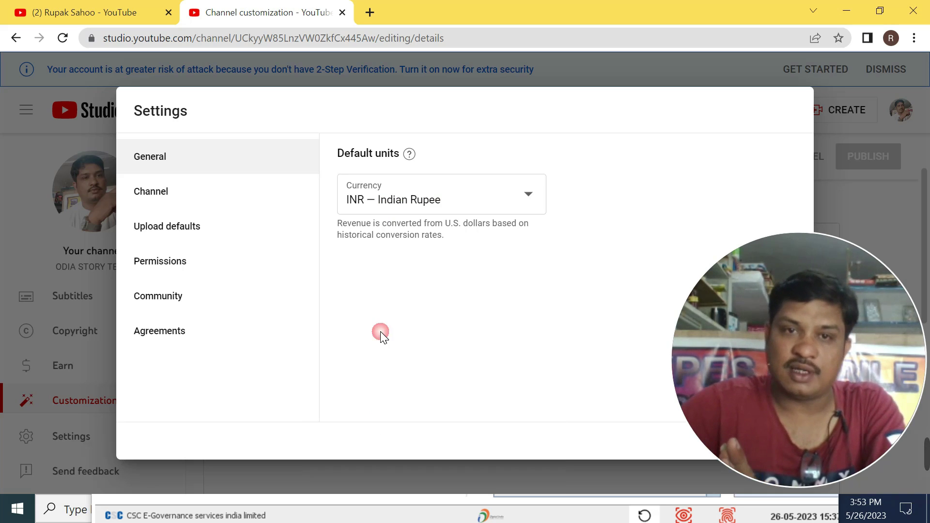
- Set the country of residence to India in the channel's basic info settings
left_click(168, 198)
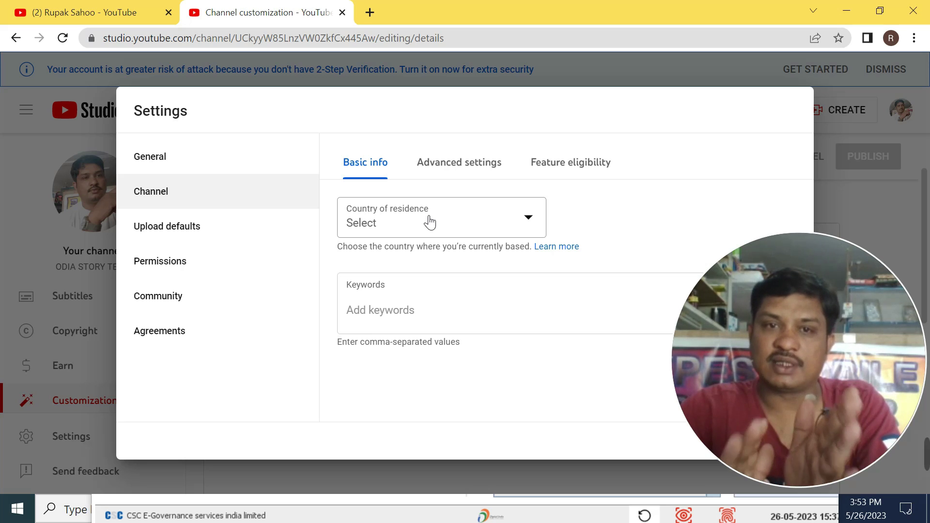
left_click(429, 223)
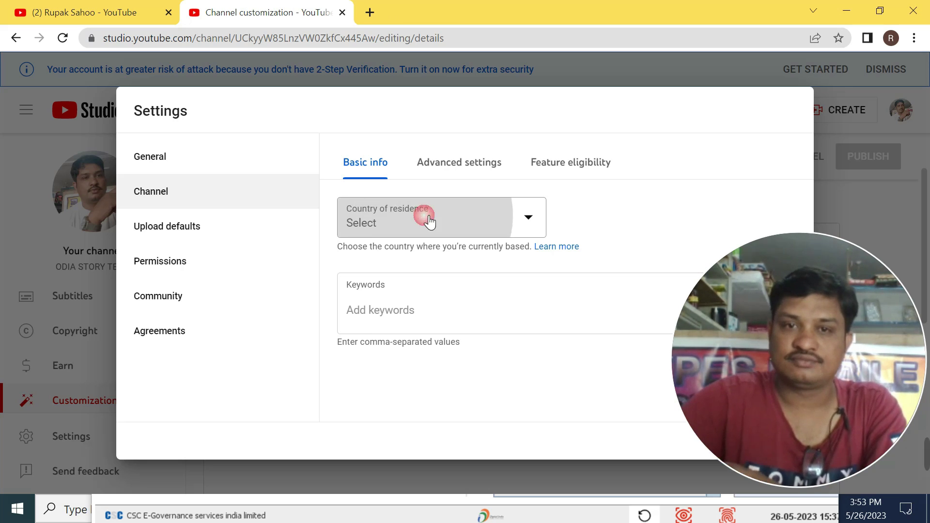
scroll(402, 334, "down", 3)
scroll(402, 335, "down", 8)
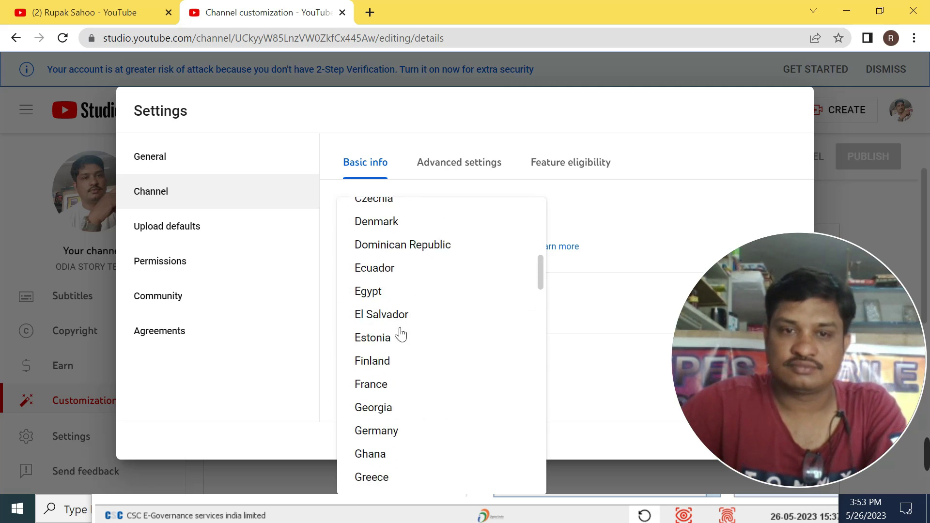
scroll(387, 385, "down", 1)
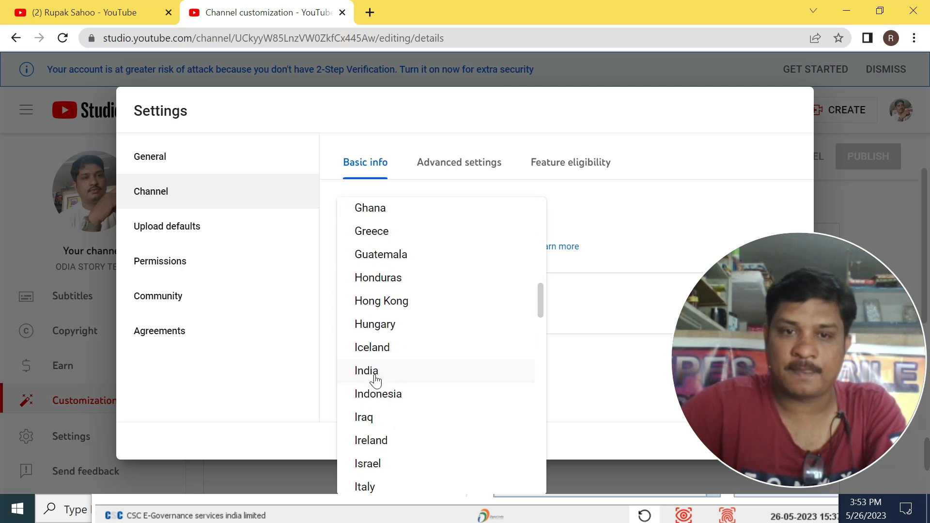
left_click(371, 374)
- Add ODIA STORY TECH as the first channel keyword
left_click(367, 309)
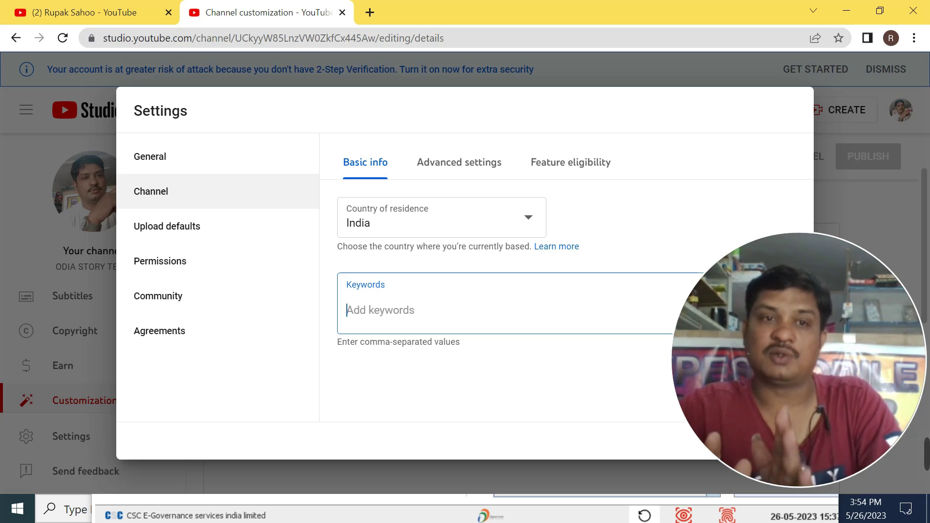
type("ODIA TE")
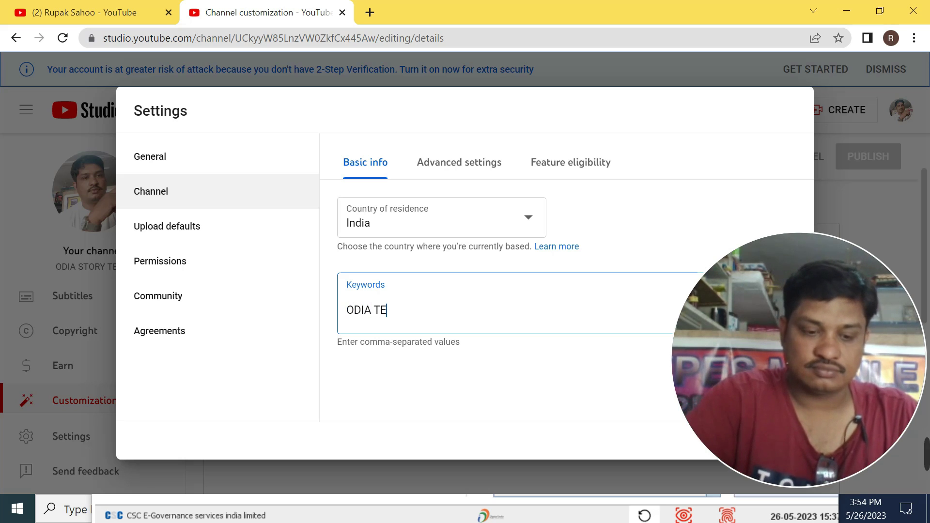
type("CH")
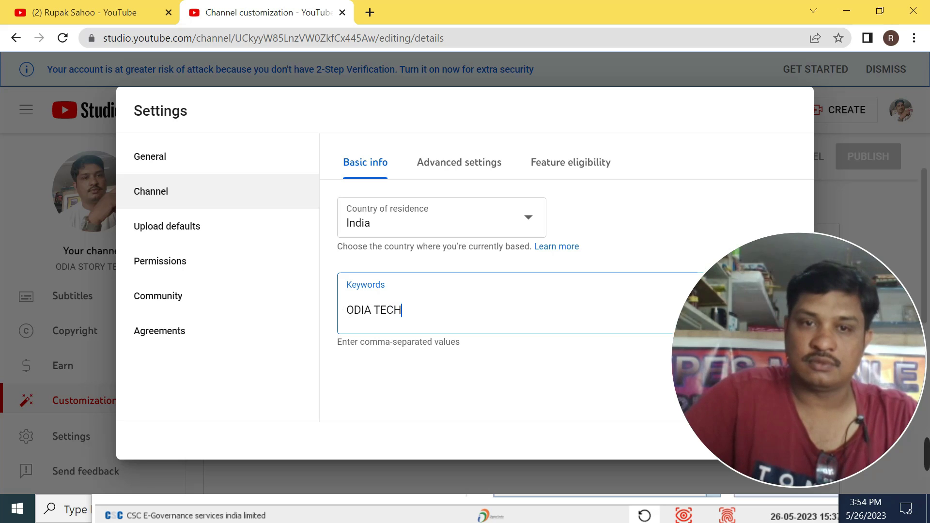
left_click(370, 310)
type("STORY")
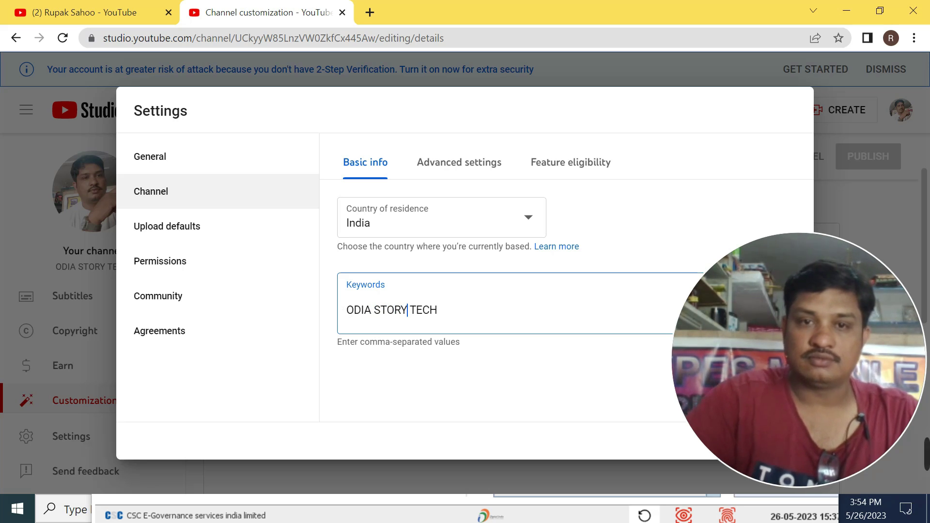
left_click(443, 310)
key("Return")
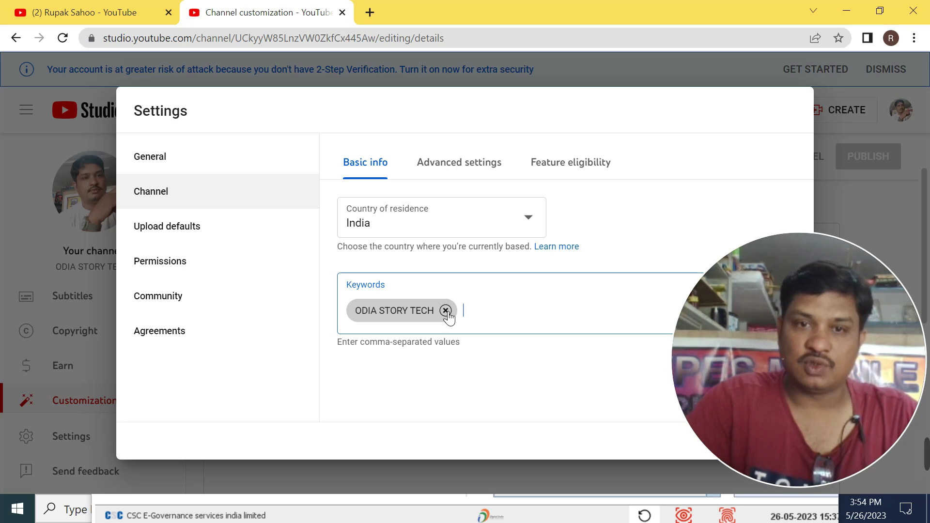
- Add ALL ODIA SORY as the second channel keyword
type("ALL")
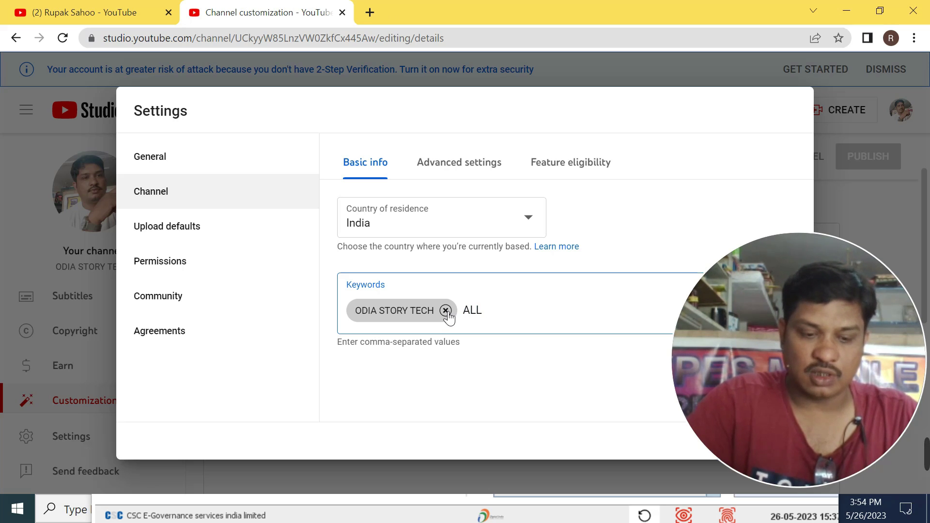
type(" ODIA ")
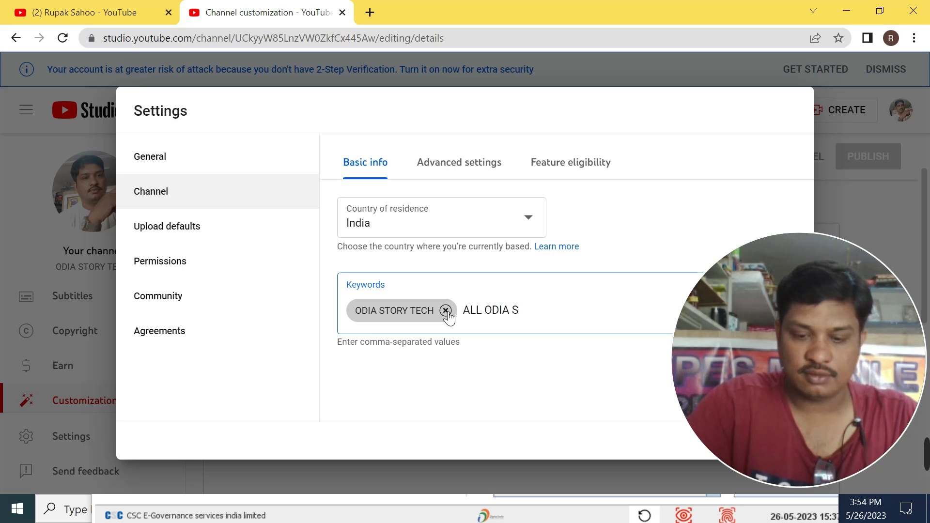
type("SORY")
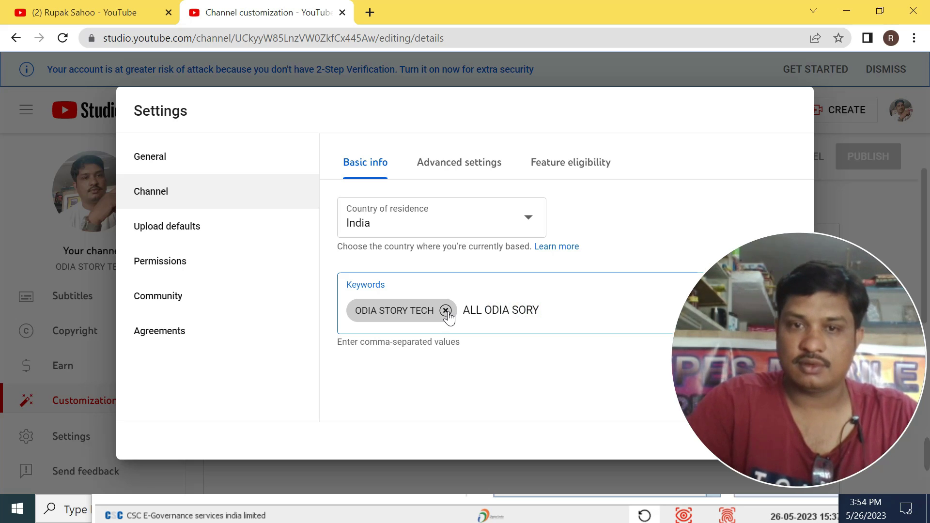
type(",")
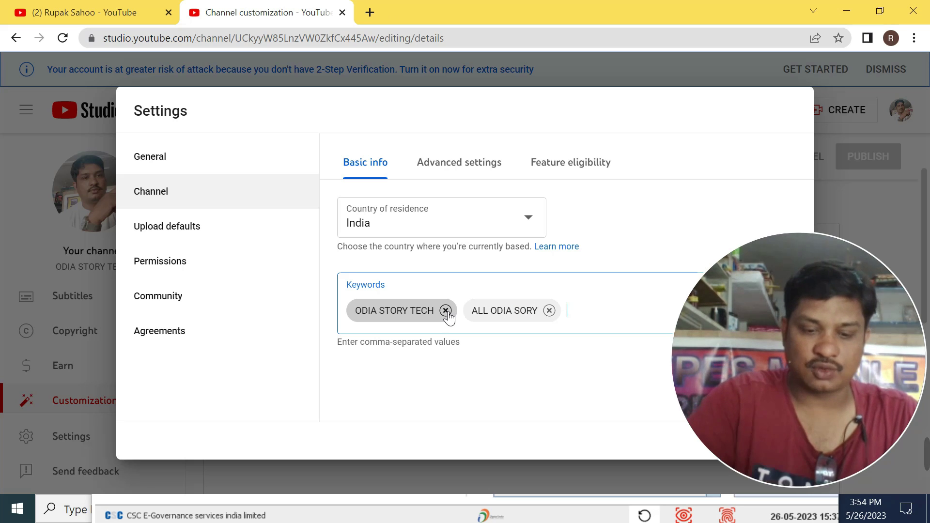
- Add STORY FOR CHILD and HARROR STORY as further channel keywords
type("STOR")
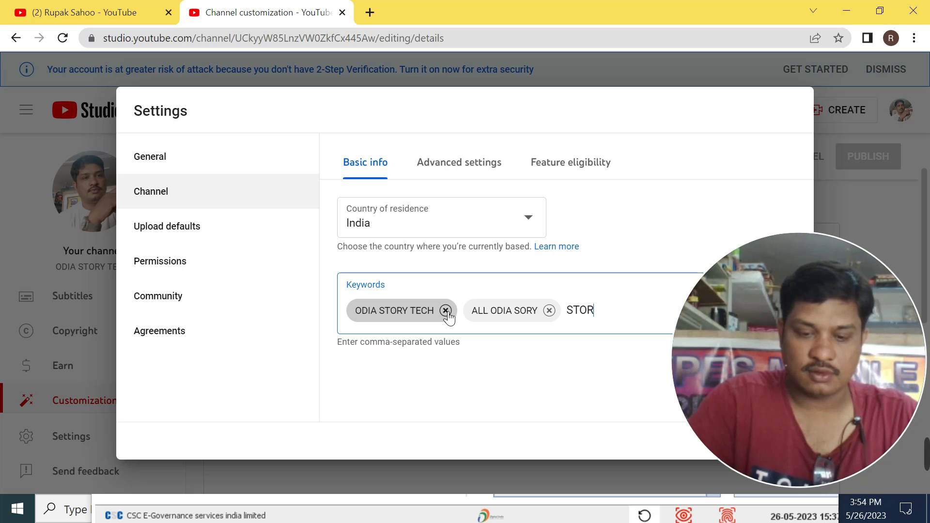
type("Y FOR")
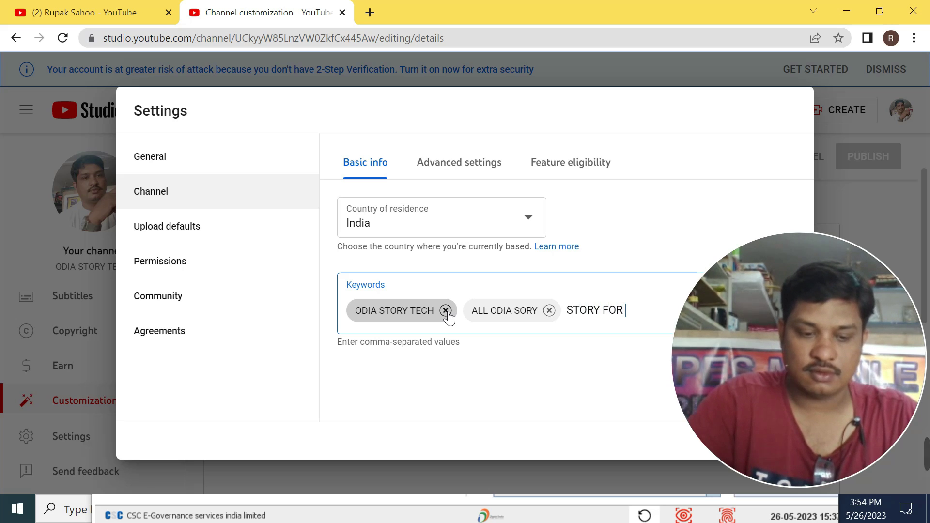
type(" CHIL")
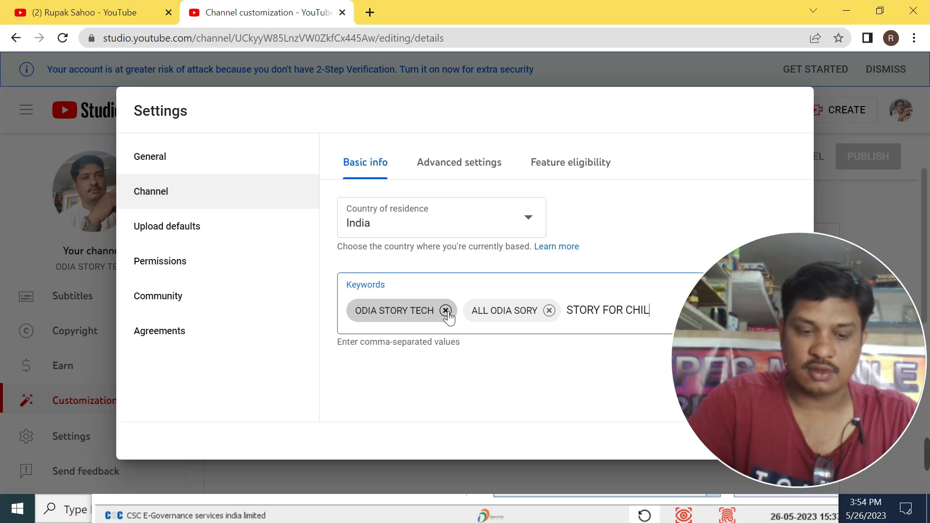
type("D")
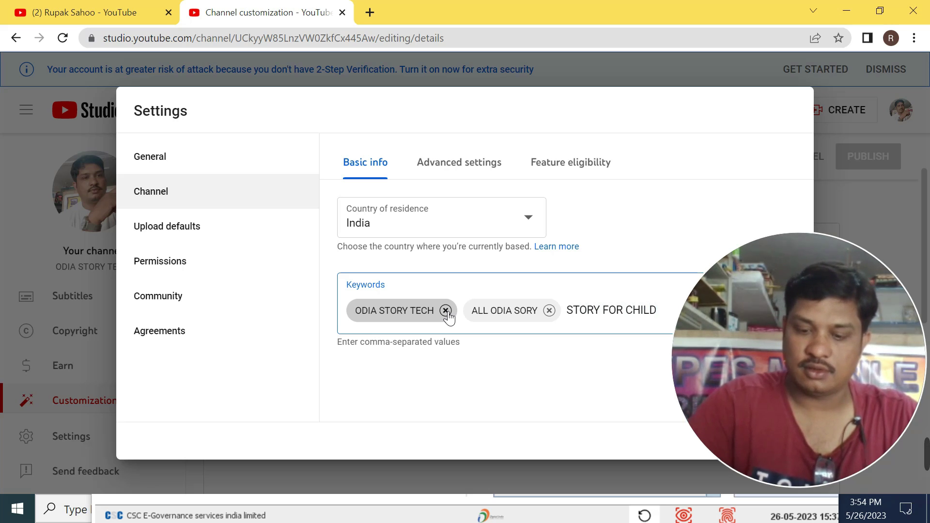
key("Return")
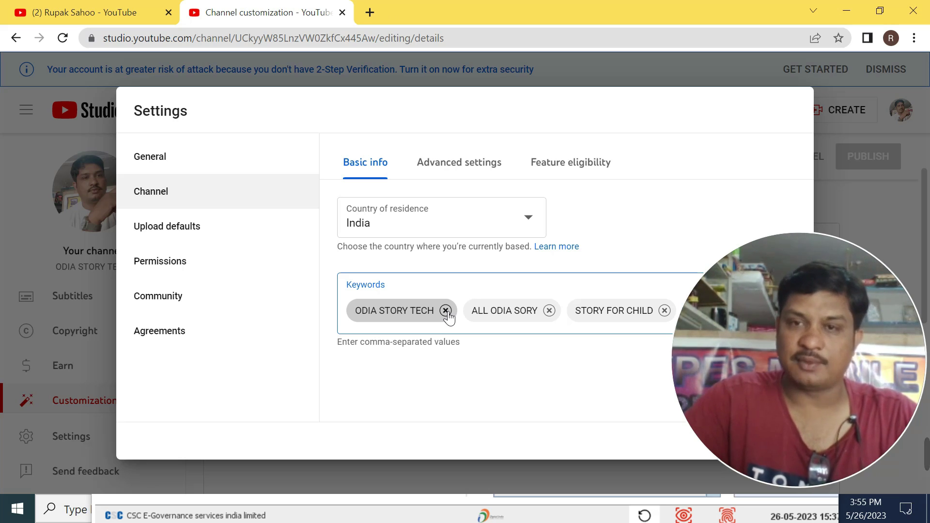
key("Return")
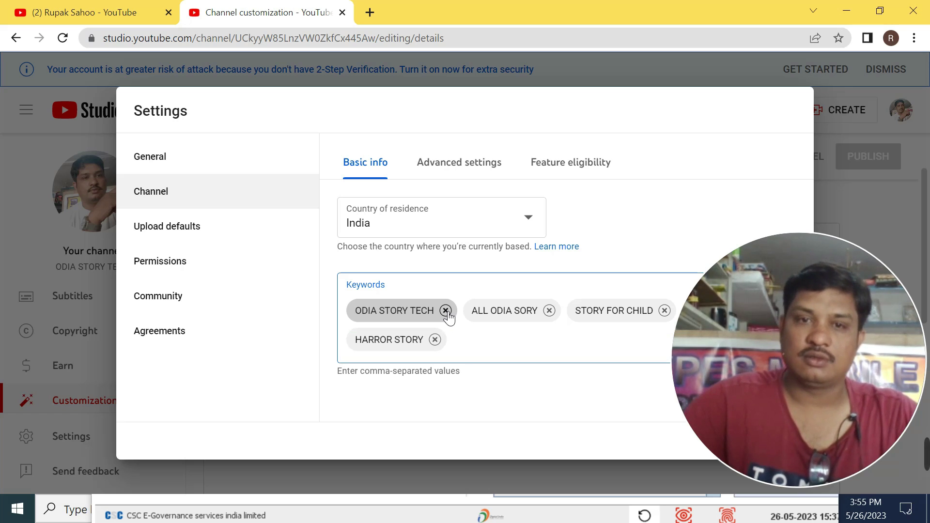
- In the channel's advanced settings, set the audience option to not made for kids
left_click(459, 164)
scroll(466, 227, "down", 3)
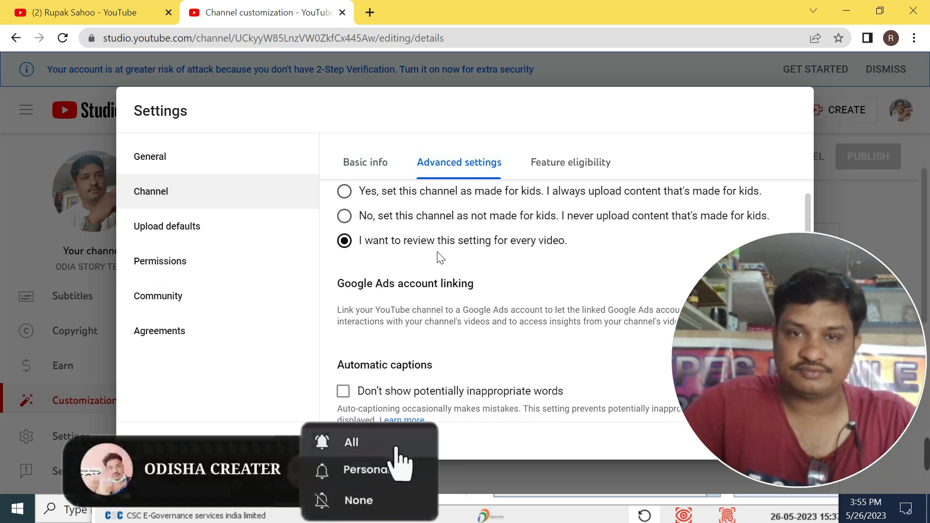
scroll(464, 264, "up", 2)
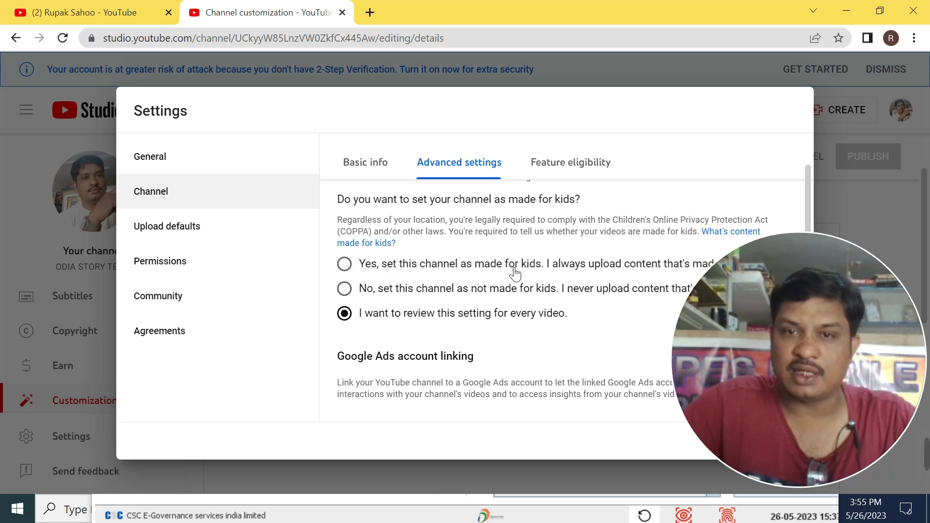
scroll(552, 266, "down", 2)
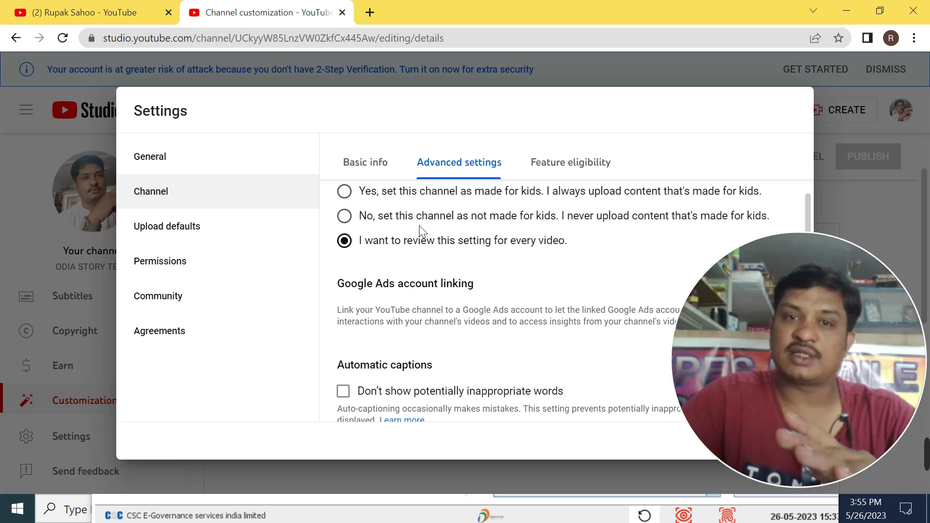
left_click(349, 218)
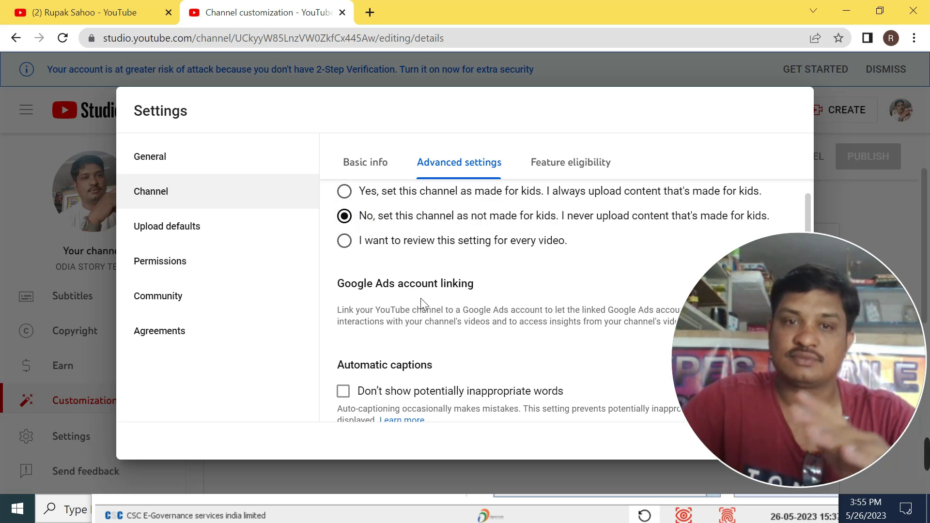
- Look through the remaining advanced settings for ads, captions and clips, and open the channel's feature eligibility overview
scroll(429, 304, "down", 1)
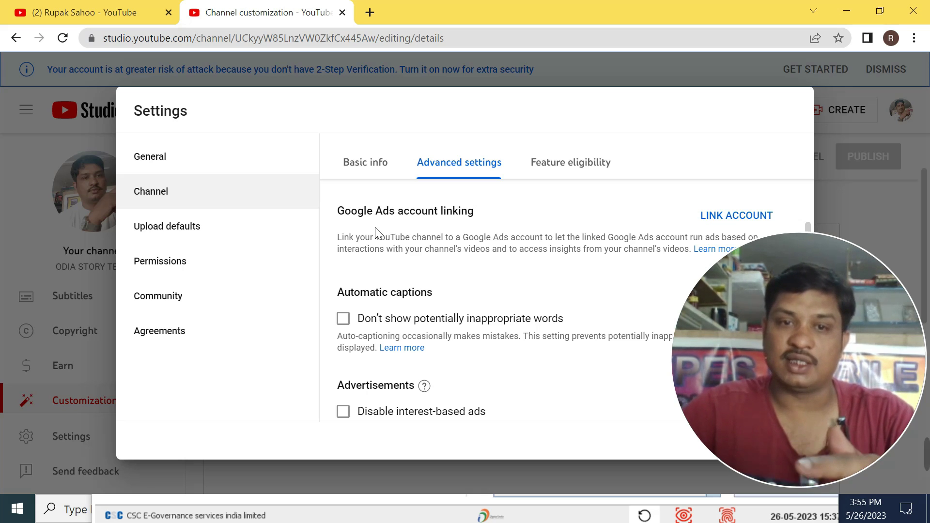
scroll(376, 228, "down", 5)
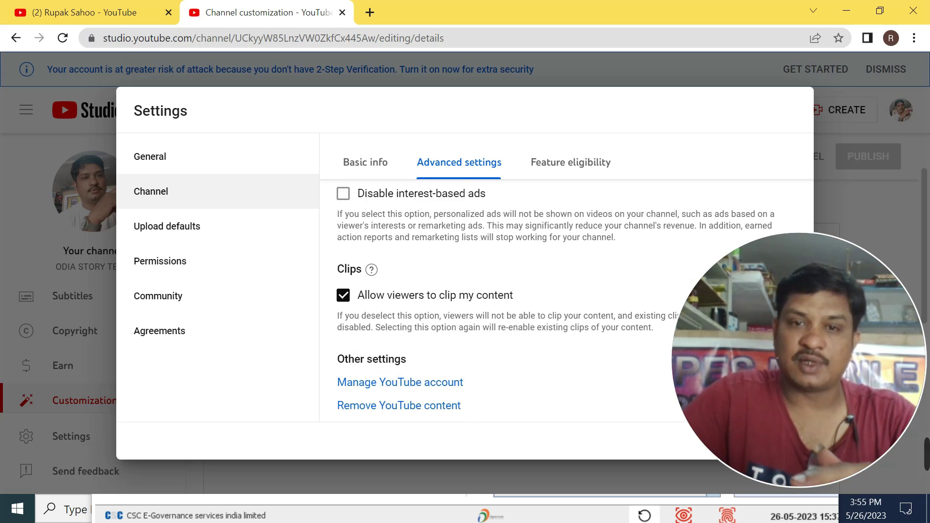
scroll(368, 310, "up", 5)
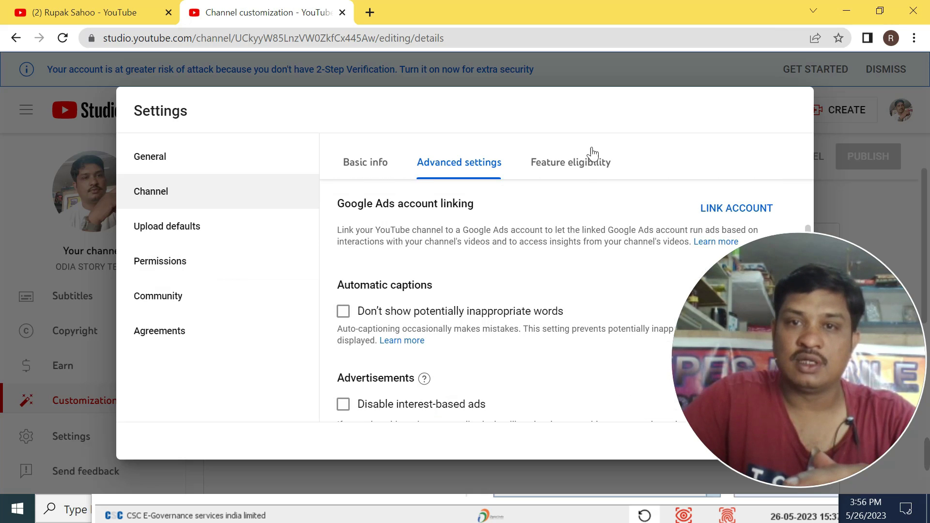
left_click(564, 164)
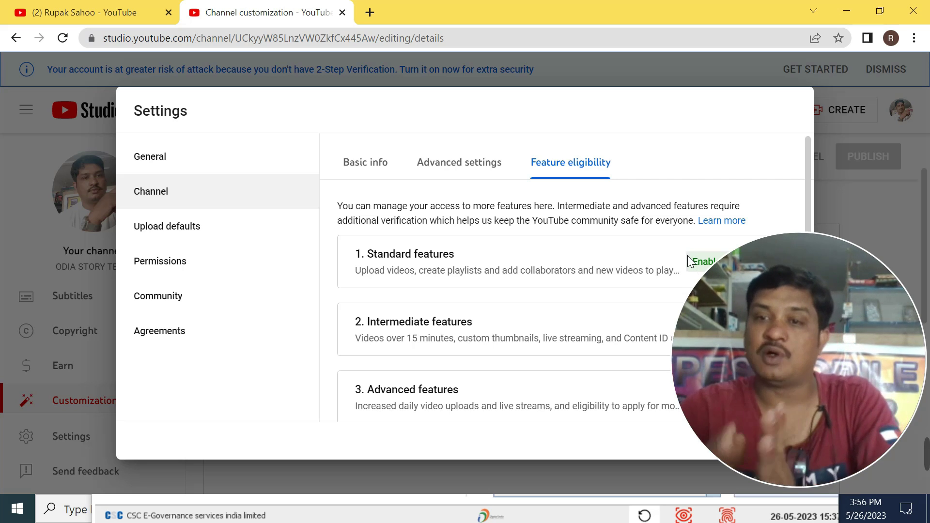
mouse_move(786, 279)
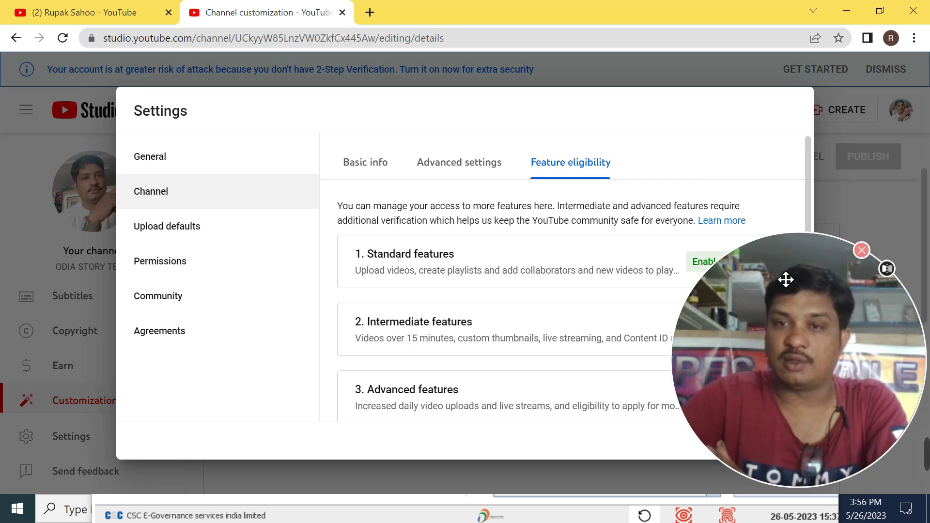
- Expand the intermediate features under feature eligibility and start the phone number verification
left_click_drag(910, 303, 851, 391)
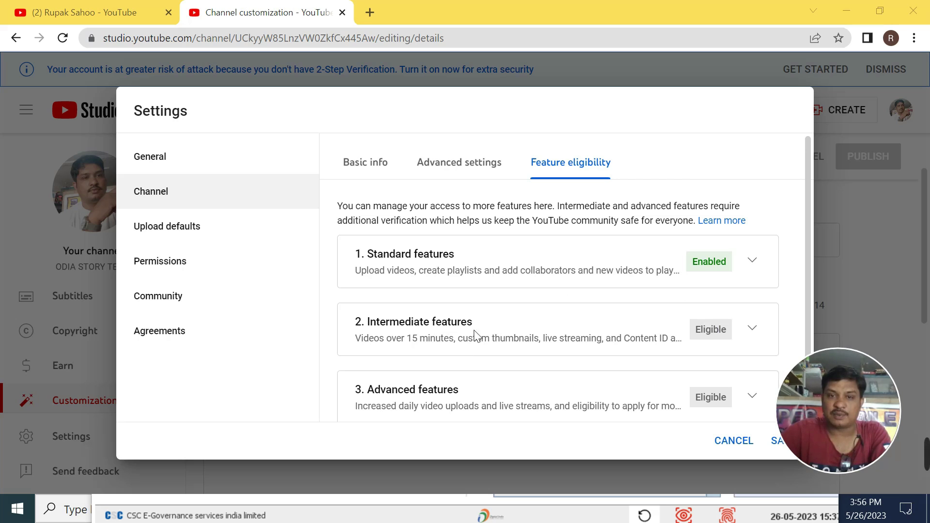
left_click(752, 329)
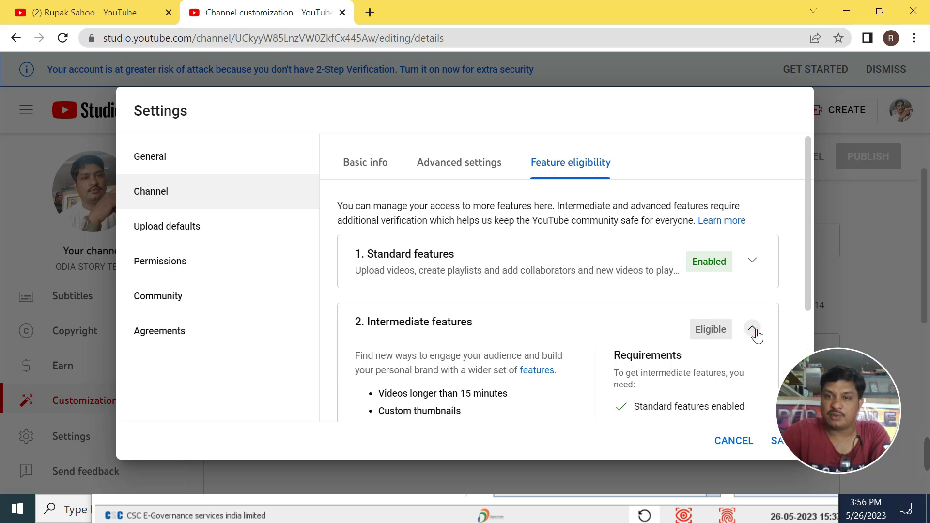
scroll(700, 341, "down", 3)
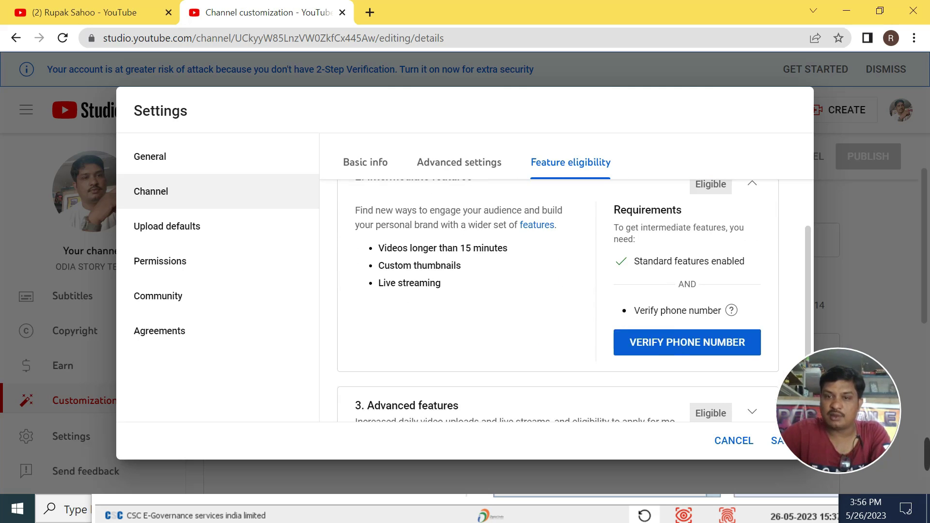
left_click(689, 343)
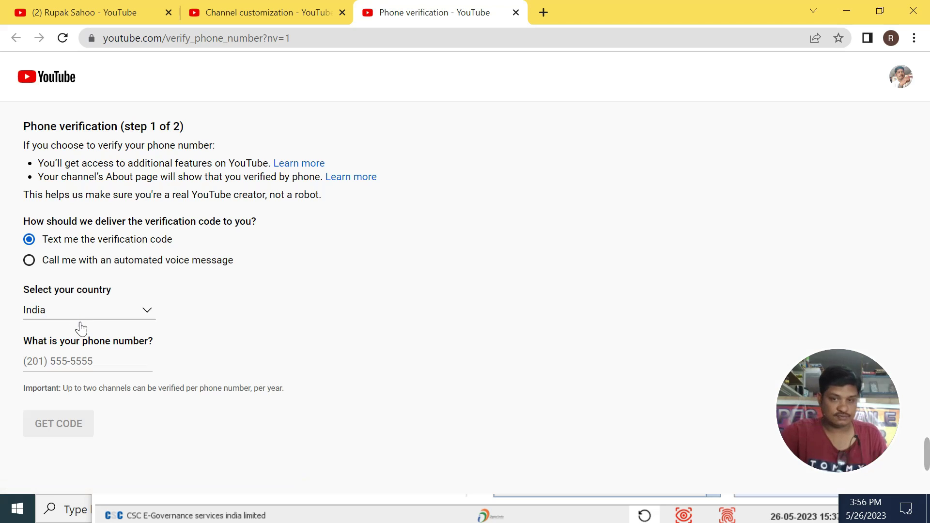
- Try to request a verification code by text message, with India as the country and the phone number entered
mouse_move(877, 462)
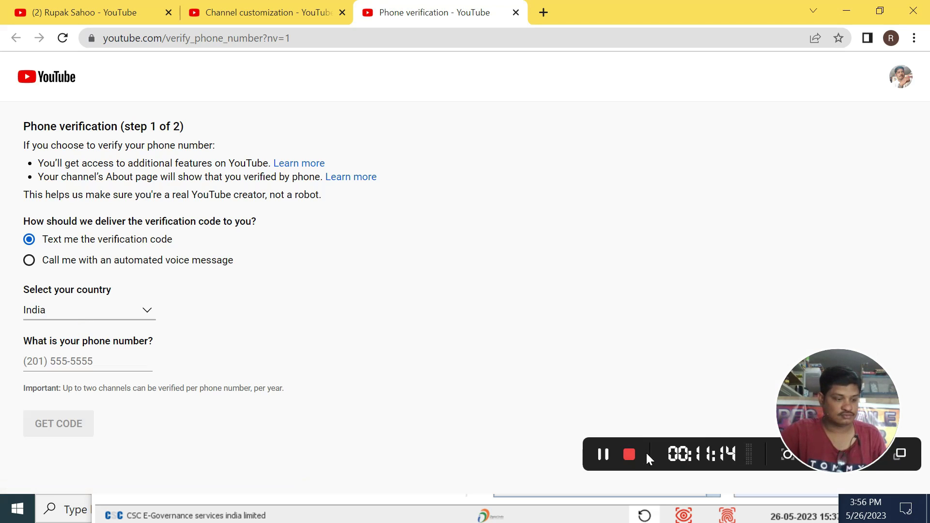
left_click(602, 455)
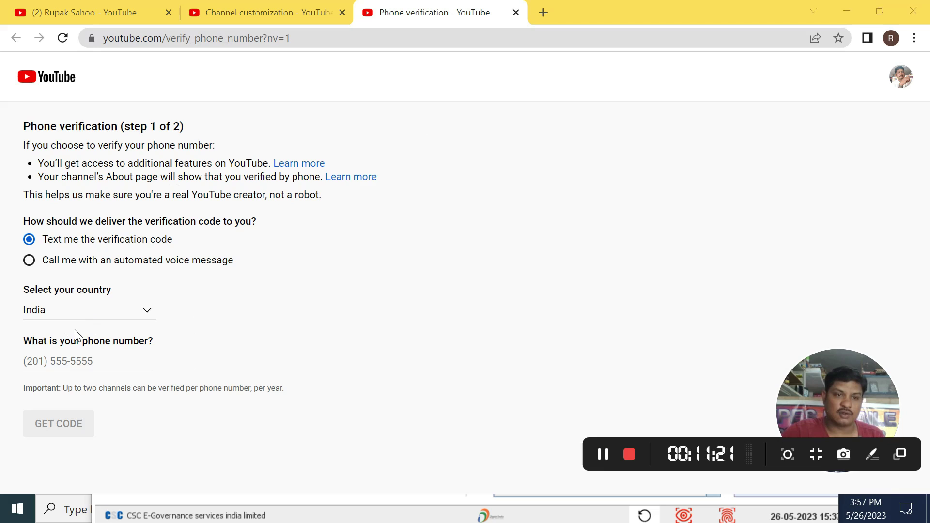
left_click(87, 361)
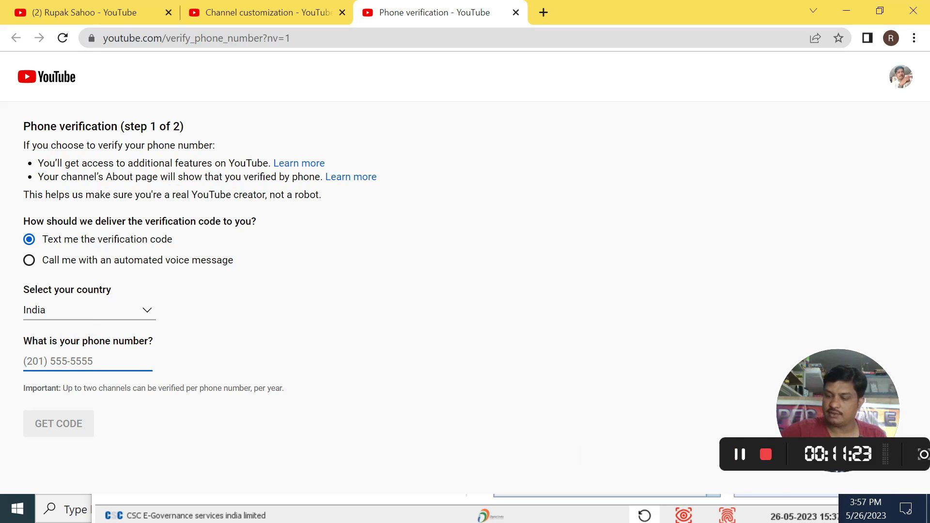
key("ctrl+v")
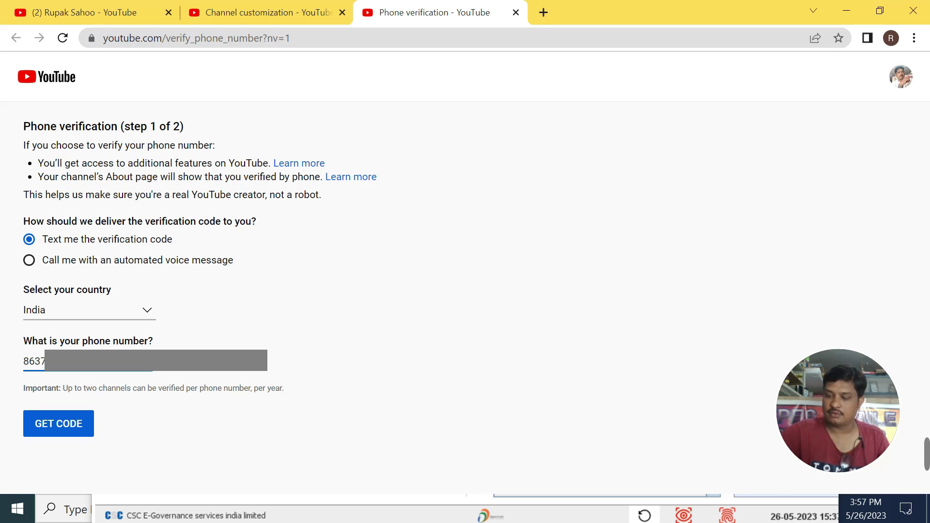
left_click(58, 423)
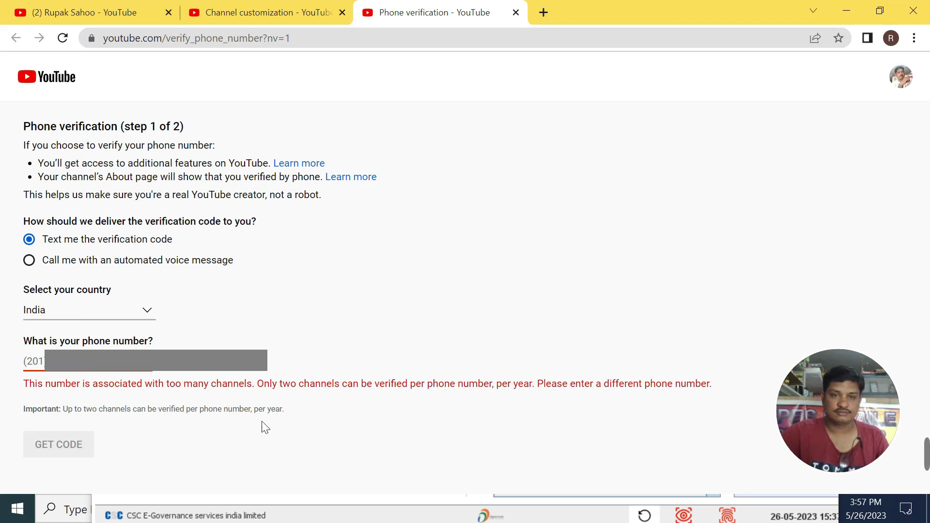
- Submit the 6-digit verification code received by text message to verify the phone number
mouse_move(701, 457)
left_click(603, 455)
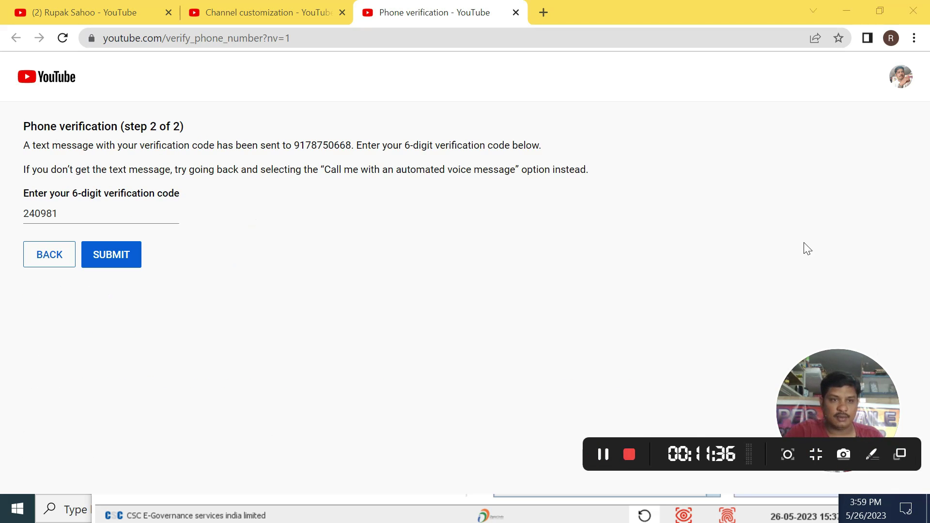
left_click(121, 260)
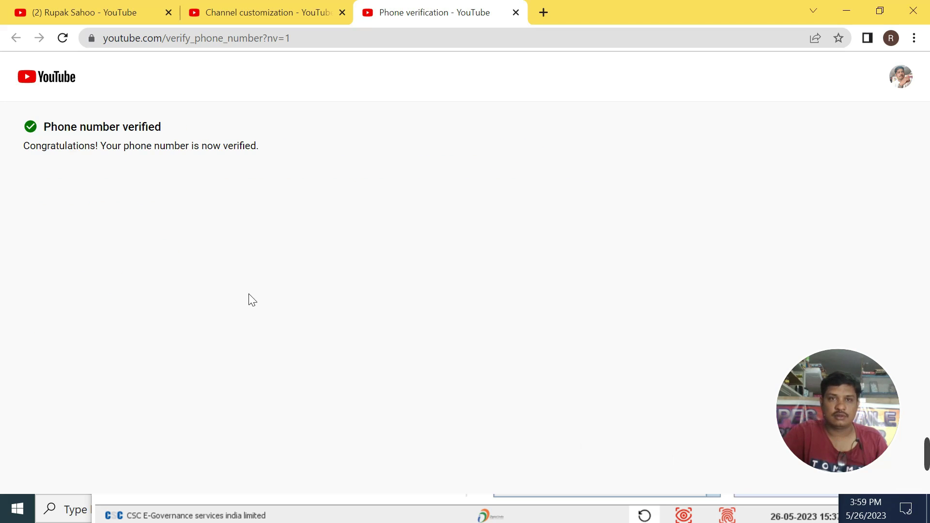
- Return to the channel's feature eligibility settings and examine the advanced features' requirements, including the video verification explanation
left_click(293, 9)
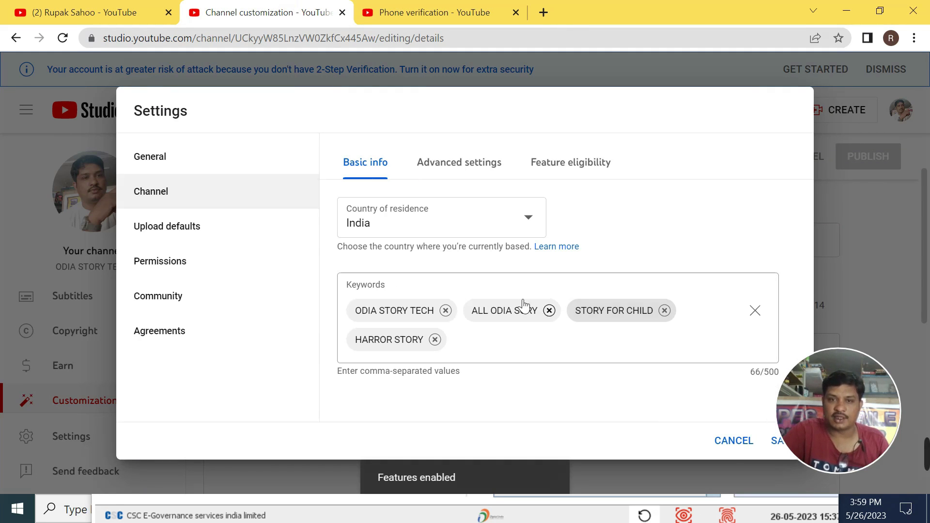
left_click(564, 165)
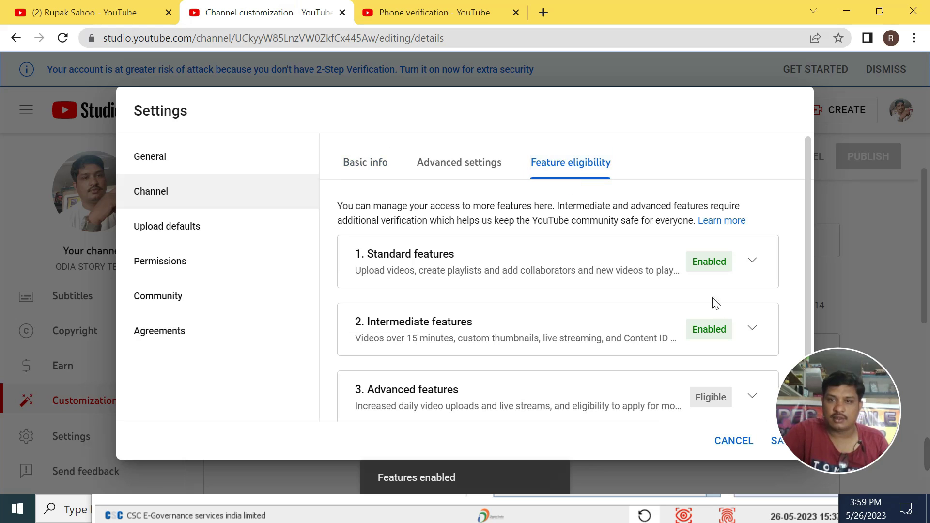
scroll(674, 338, "down", 1)
left_click(753, 380)
scroll(656, 384, "down", 3)
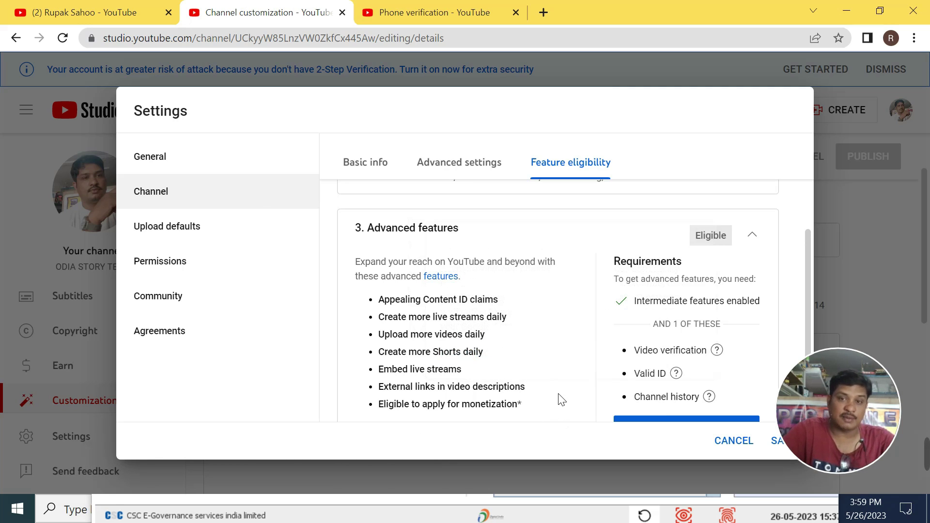
mouse_move(717, 350)
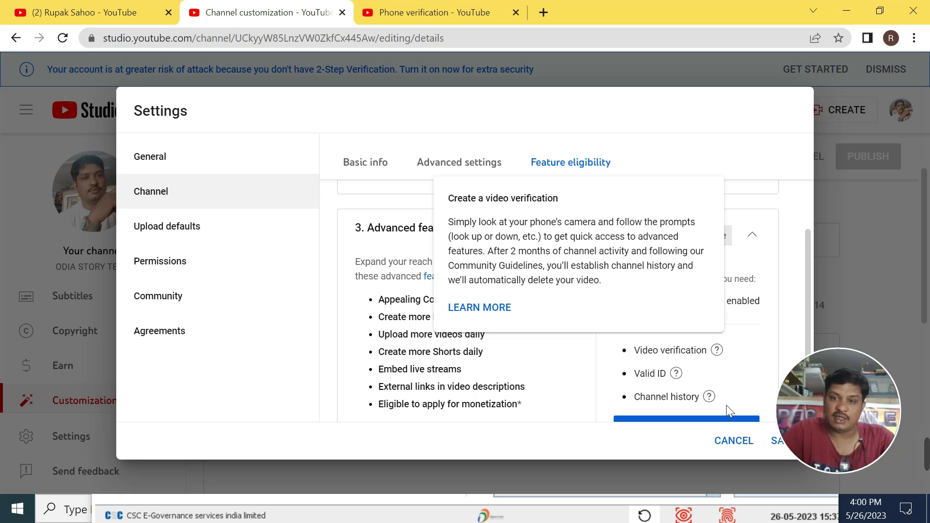
- In the advanced upload defaults, set the video category to People & Blogs
left_click(167, 230)
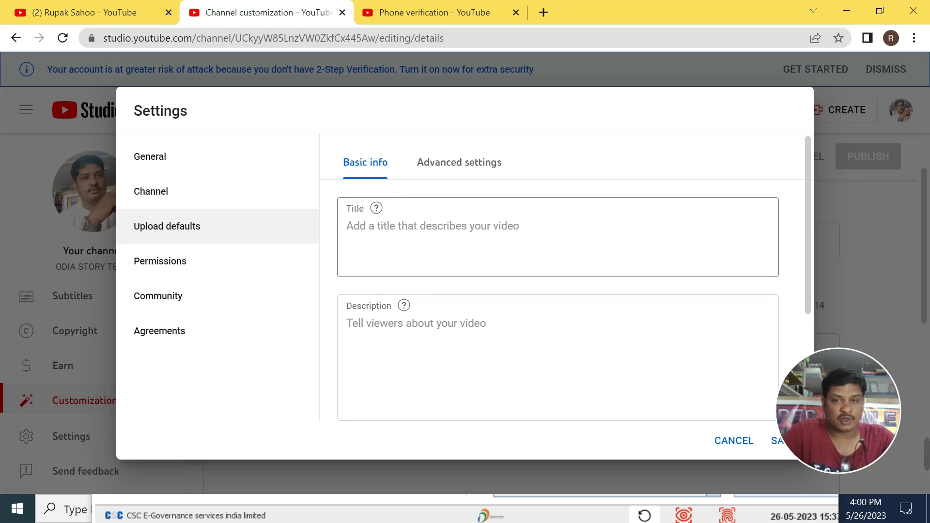
left_click(455, 165)
scroll(552, 253, "down", 1)
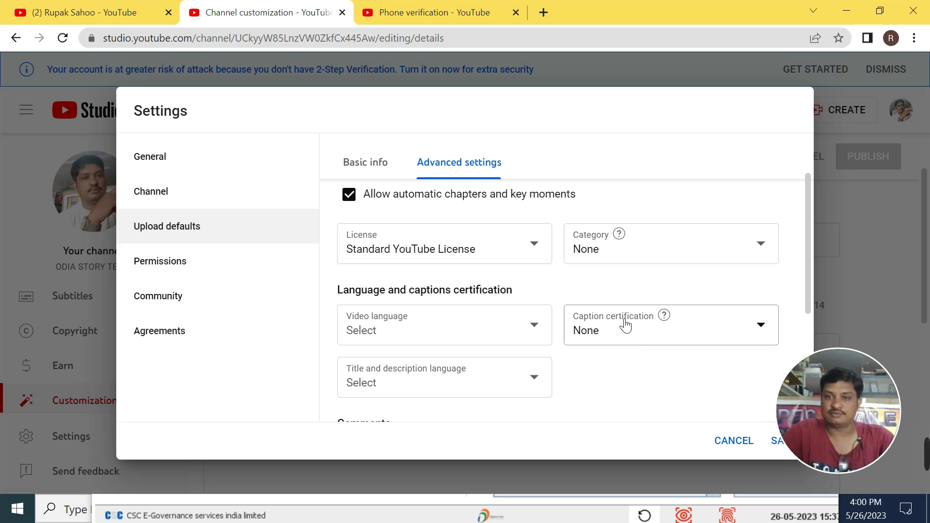
mouse_move(621, 236)
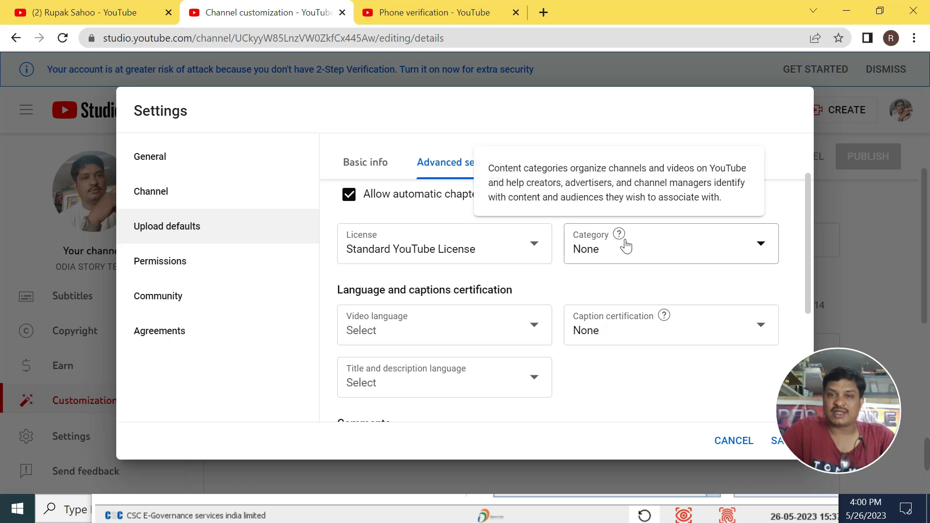
left_click(669, 247)
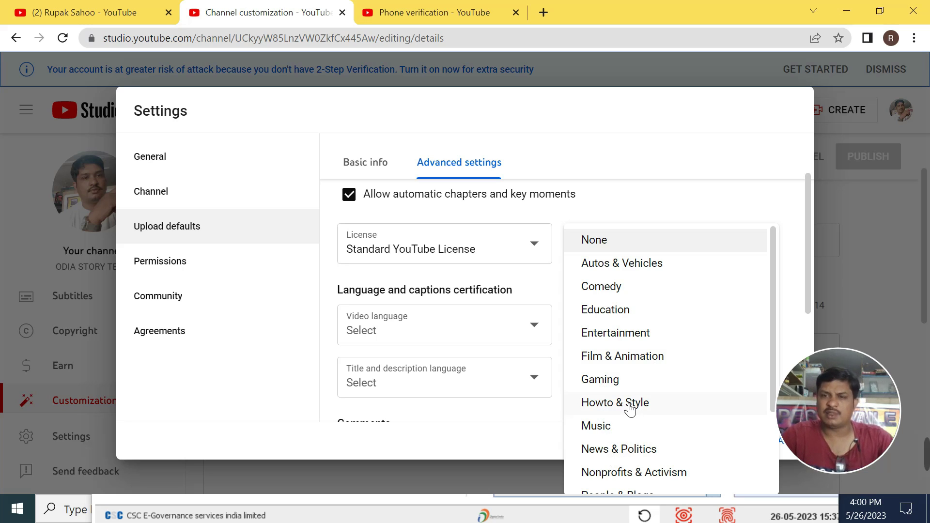
scroll(630, 408, "down", 2)
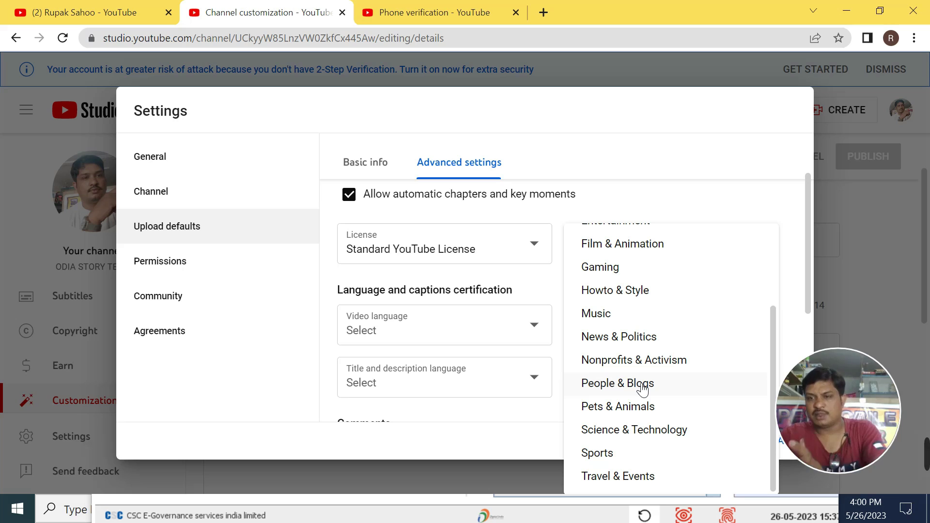
scroll(625, 373, "up", 2)
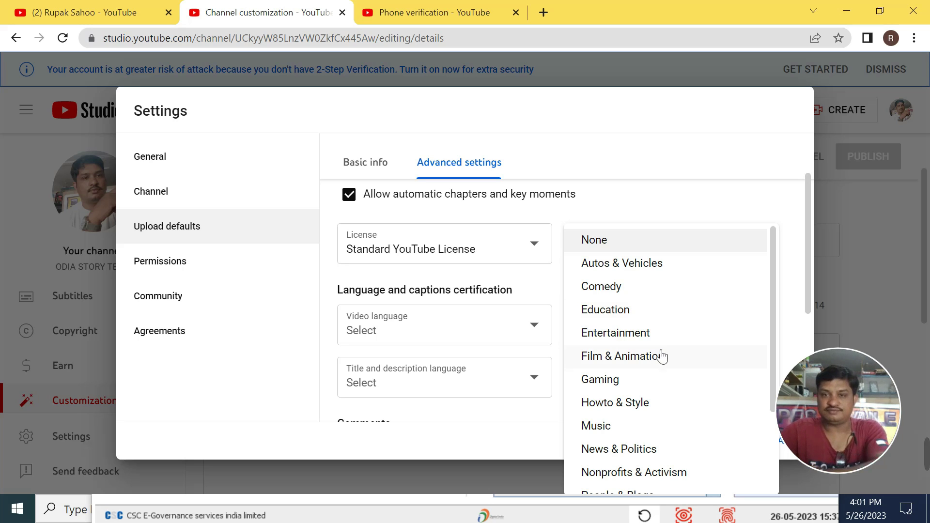
scroll(622, 352, "down", 1)
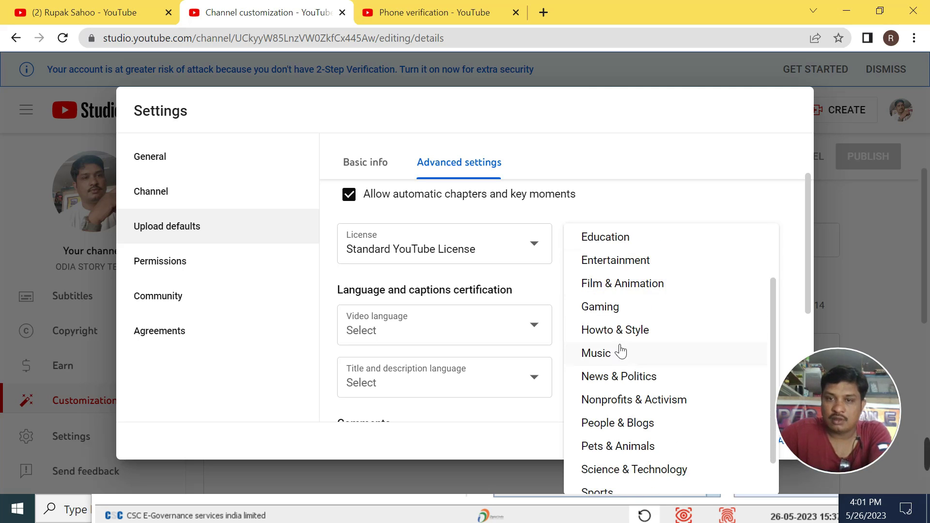
scroll(645, 364, "down", 1)
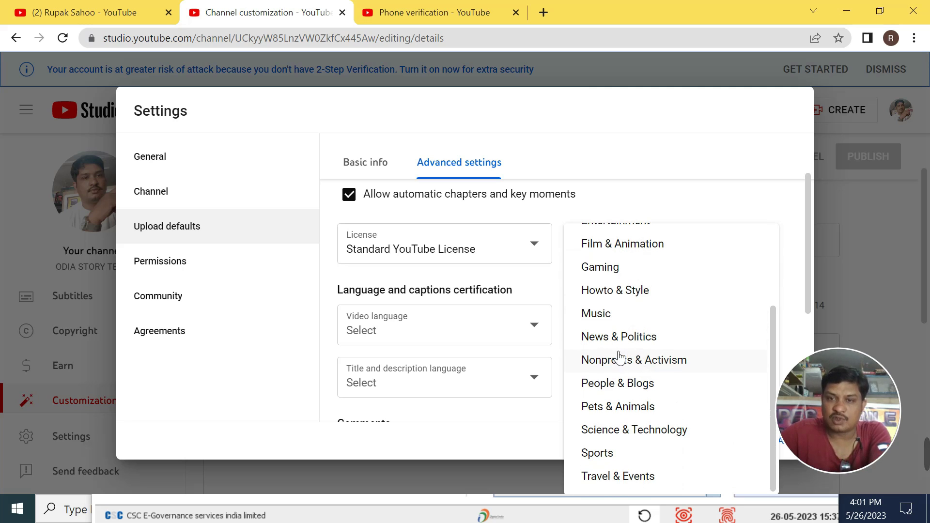
left_click(624, 385)
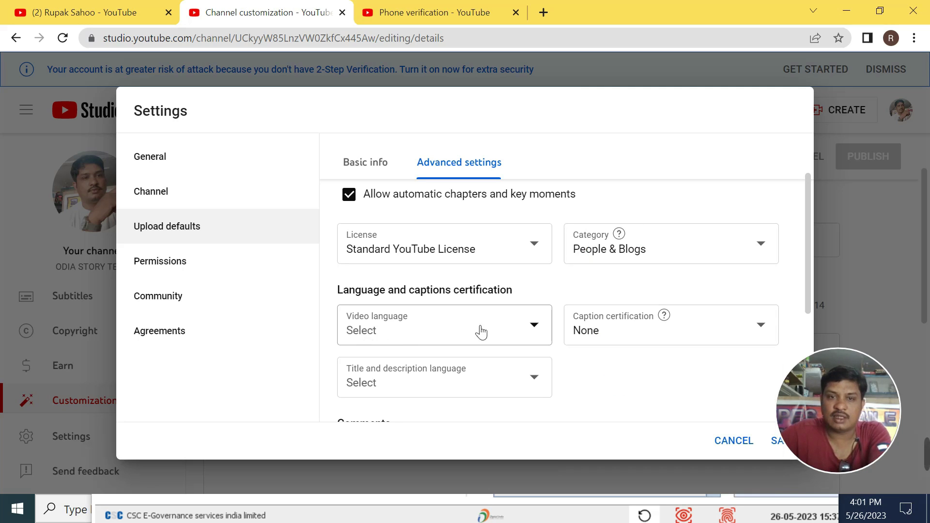
scroll(481, 332, "down", 2)
scroll(521, 264, "up", 2)
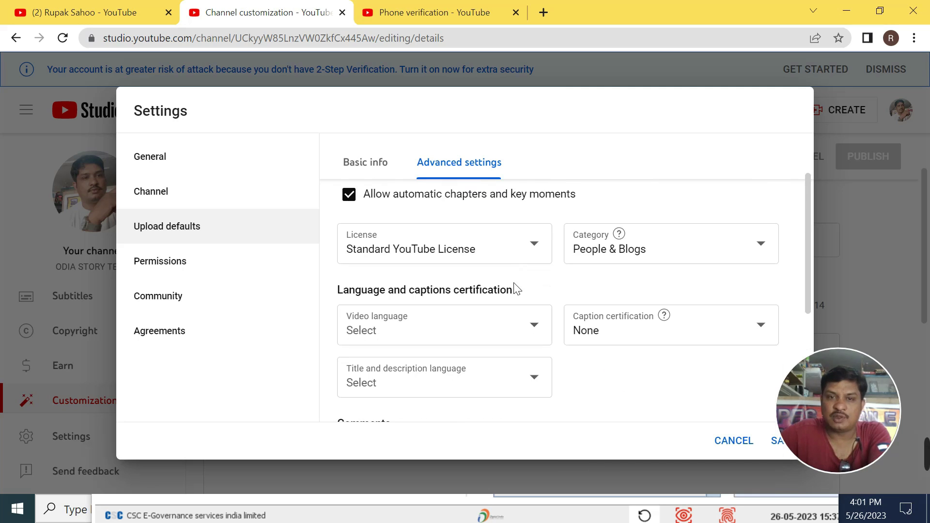
left_click(540, 331)
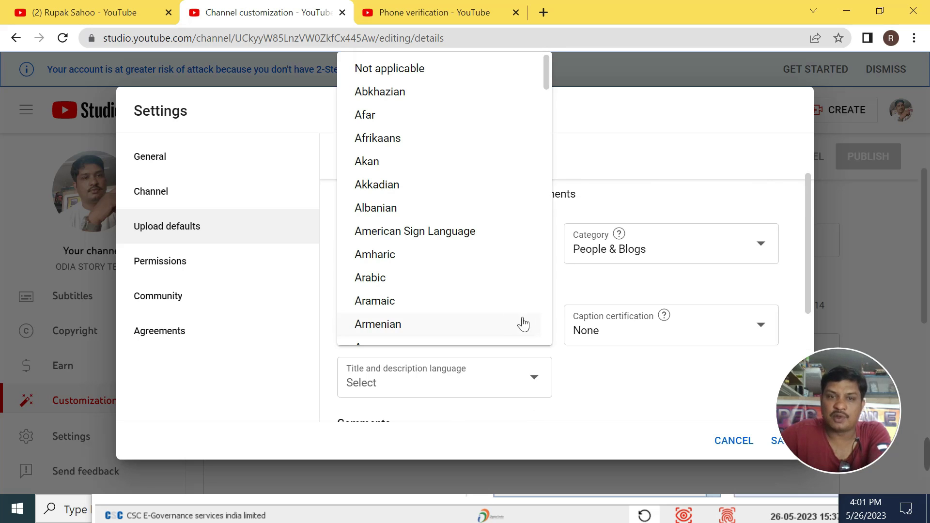
left_click(536, 356)
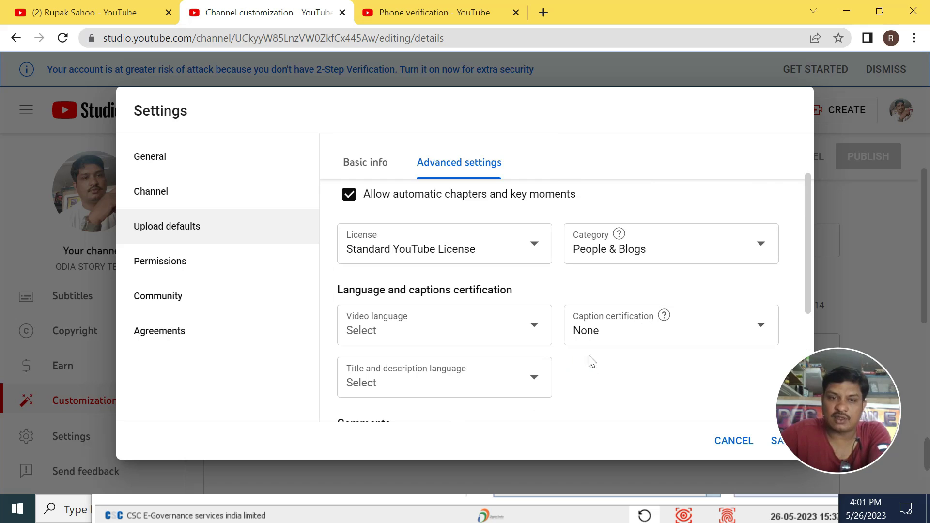
- Set the default title and description language for uploads to English (India)
scroll(438, 392, "down", 2)
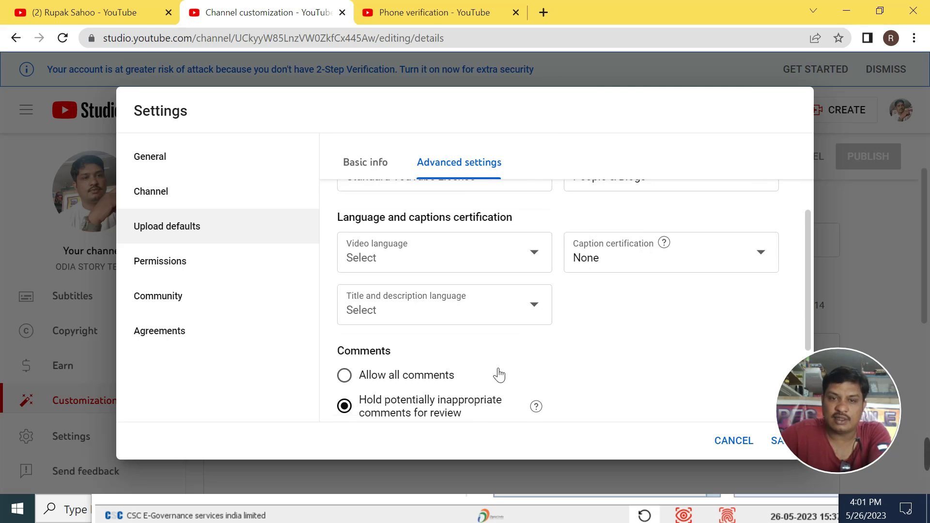
left_click(508, 310)
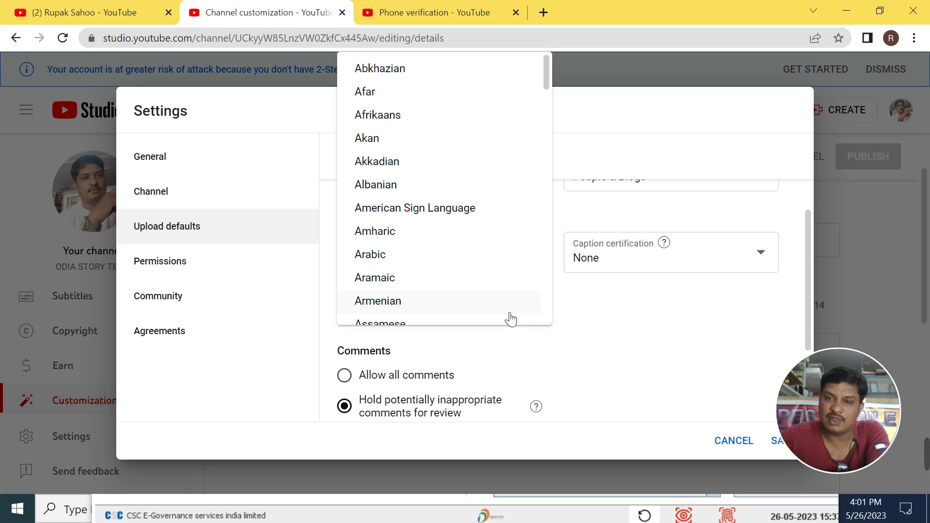
scroll(400, 259, "down", 5)
scroll(400, 259, "down", 9)
scroll(406, 258, "down", 8)
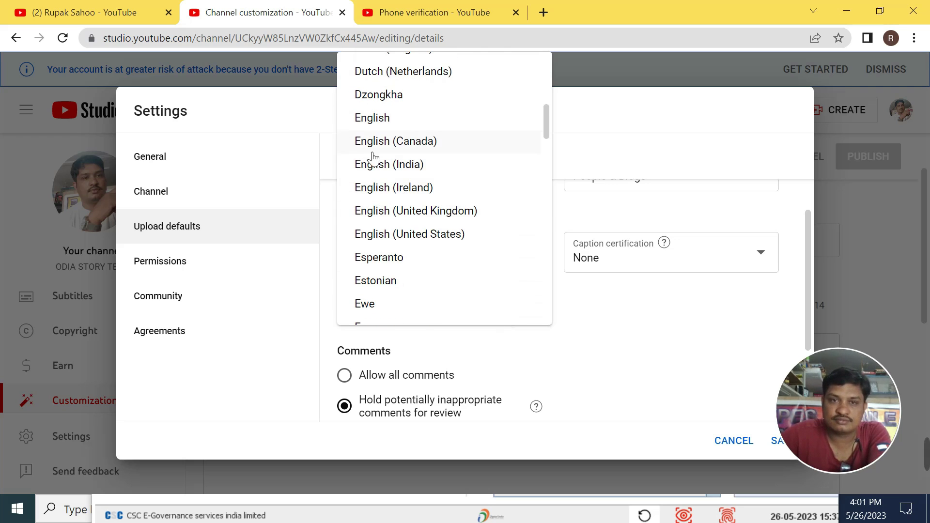
left_click(407, 165)
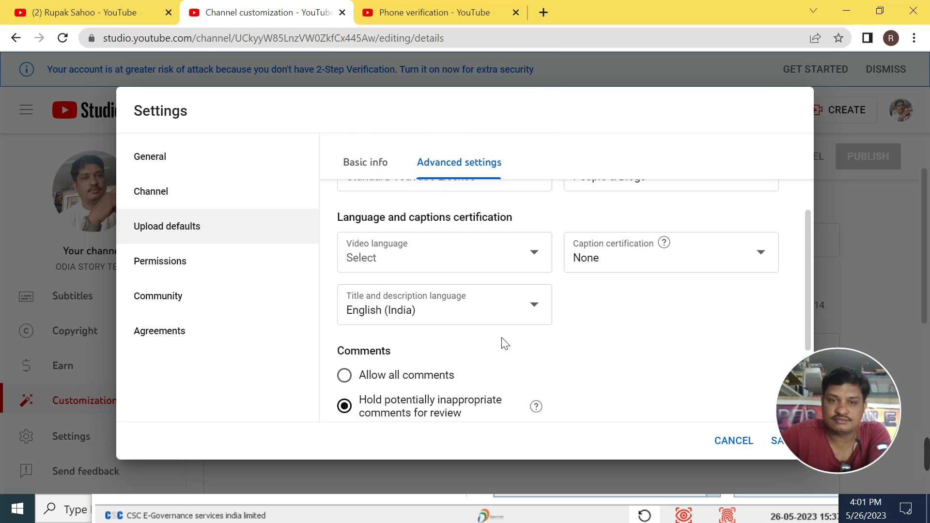
- Set the default comment moderation for uploads to allow all comments
scroll(505, 343, "down", 1)
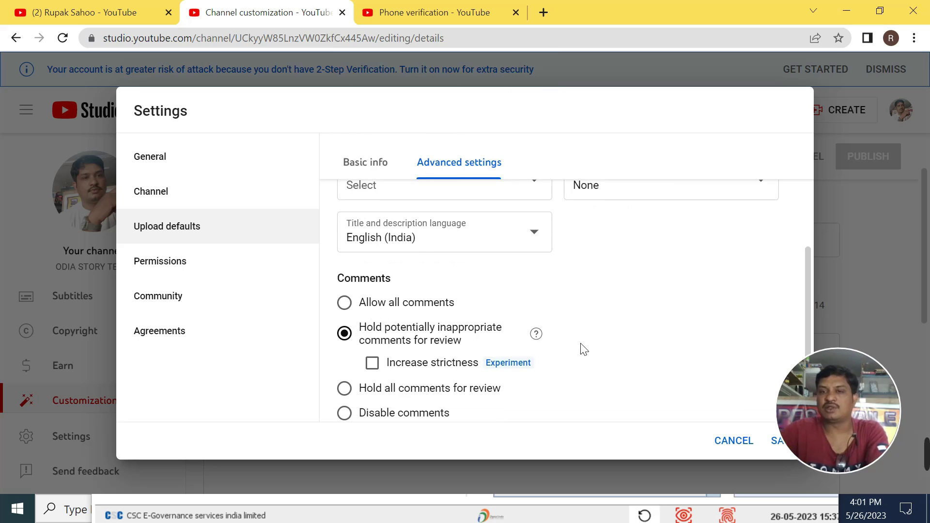
mouse_move(821, 361)
left_click_drag(820, 361, 775, 286)
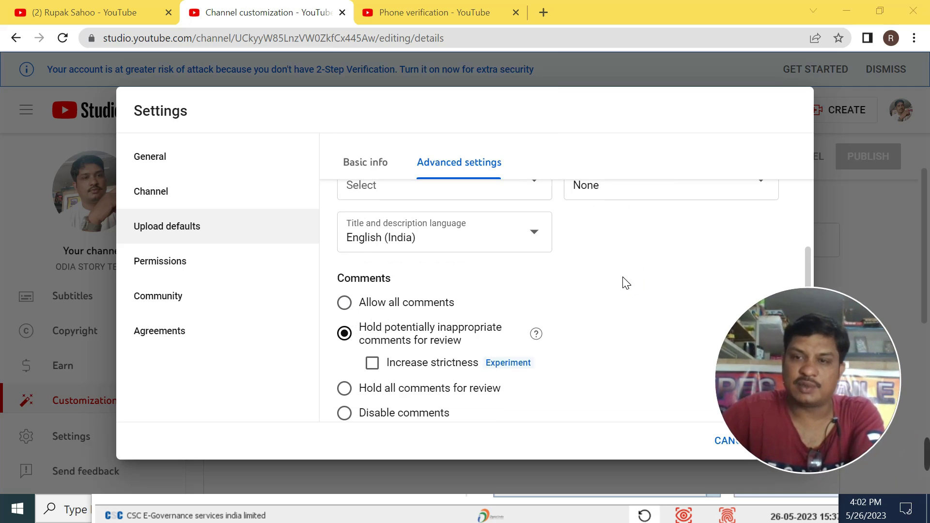
left_click(346, 305)
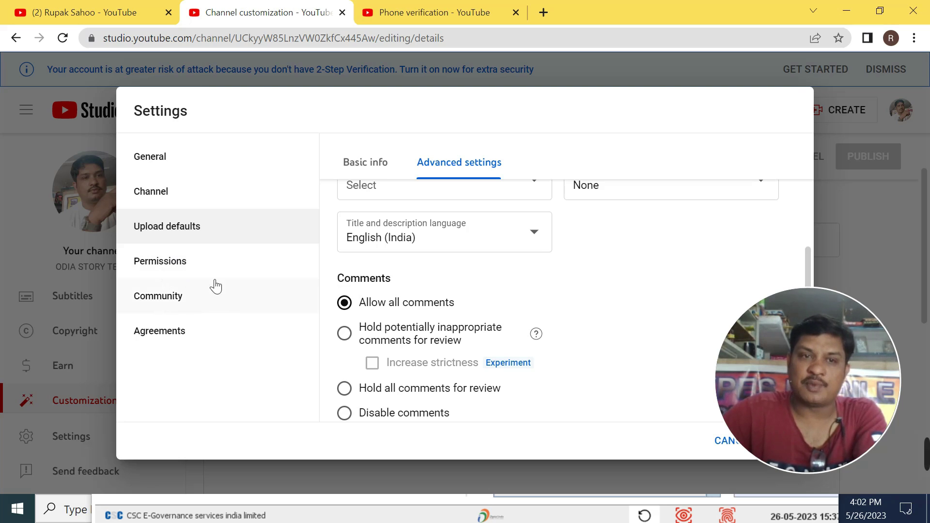
- Look over the permissions, community and agreements settings, and save the changed settings
left_click(165, 270)
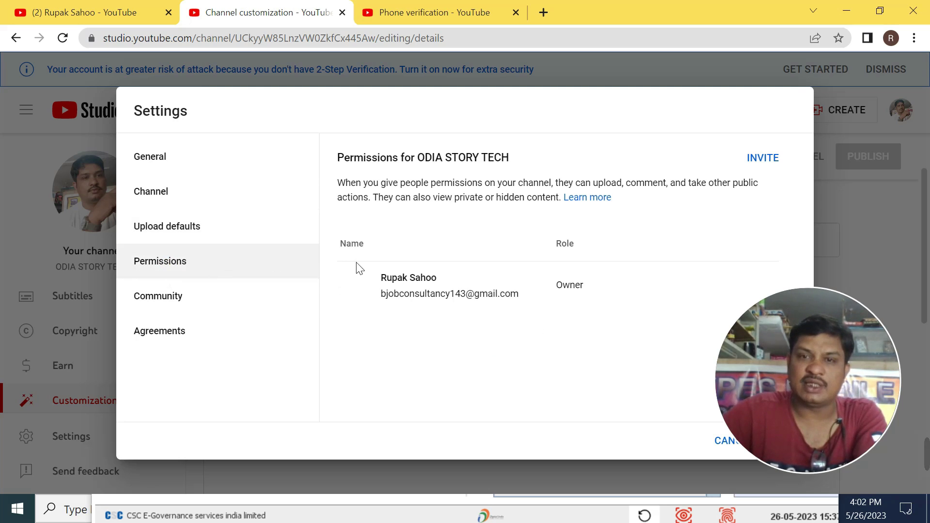
left_click(173, 301)
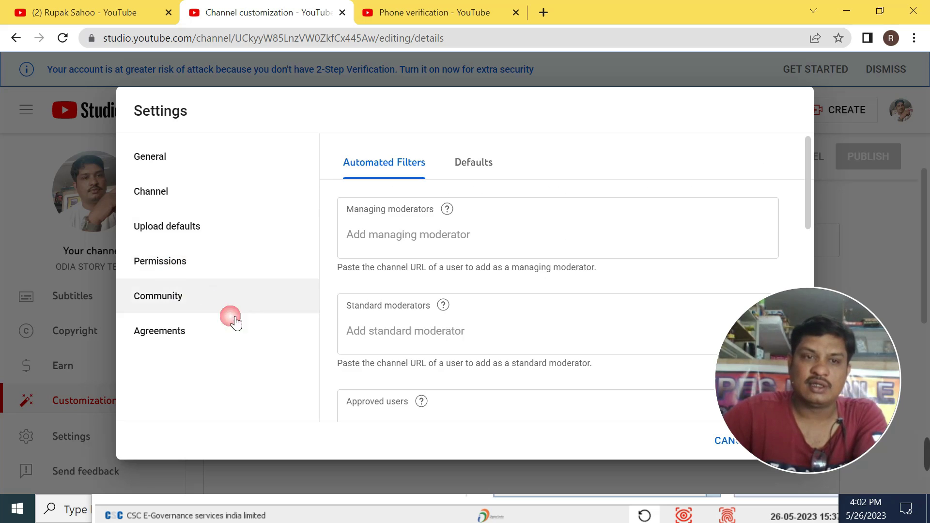
left_click(171, 337)
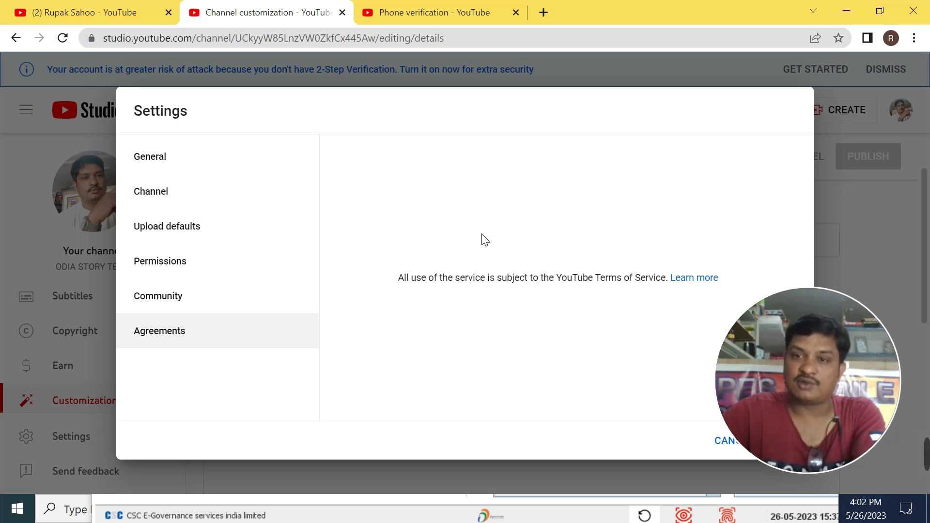
left_click_drag(772, 306, 811, 264)
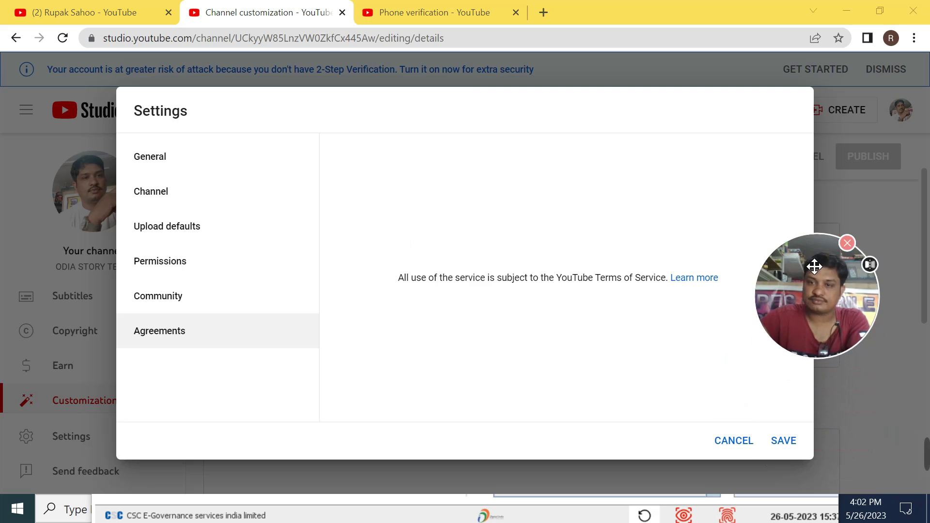
left_click(783, 441)
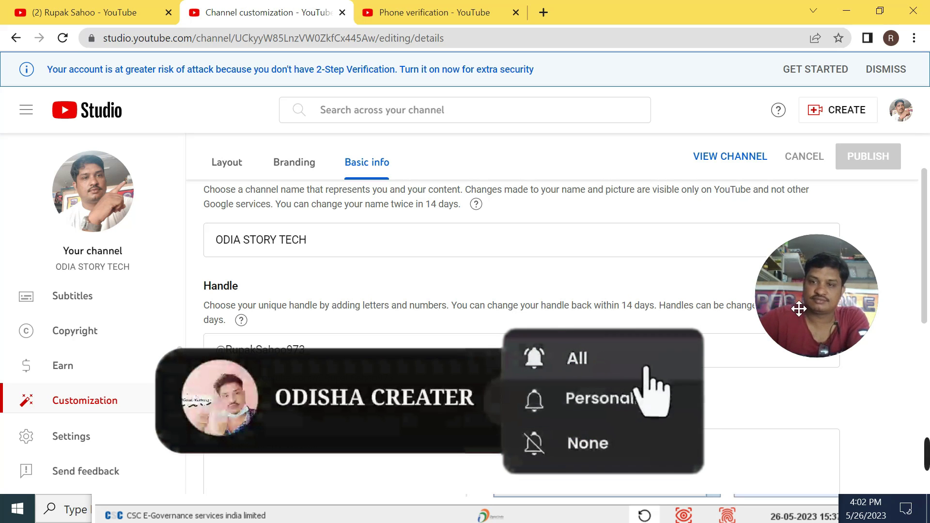
mouse_move(611, 457)
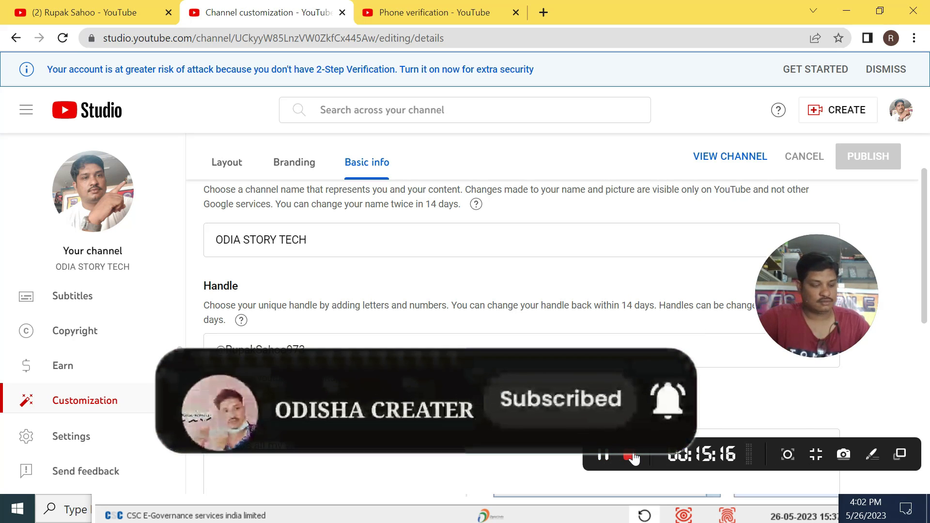